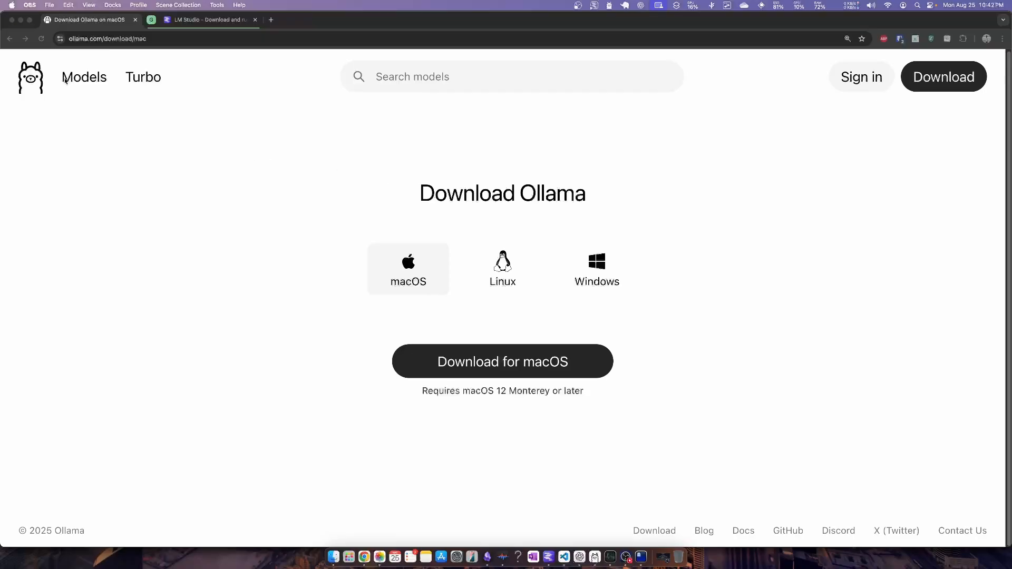
Switch to the Ghostty terminal and run the ollama command to display its usage help
left_click(175, 25)
key("ctrl+Tab")
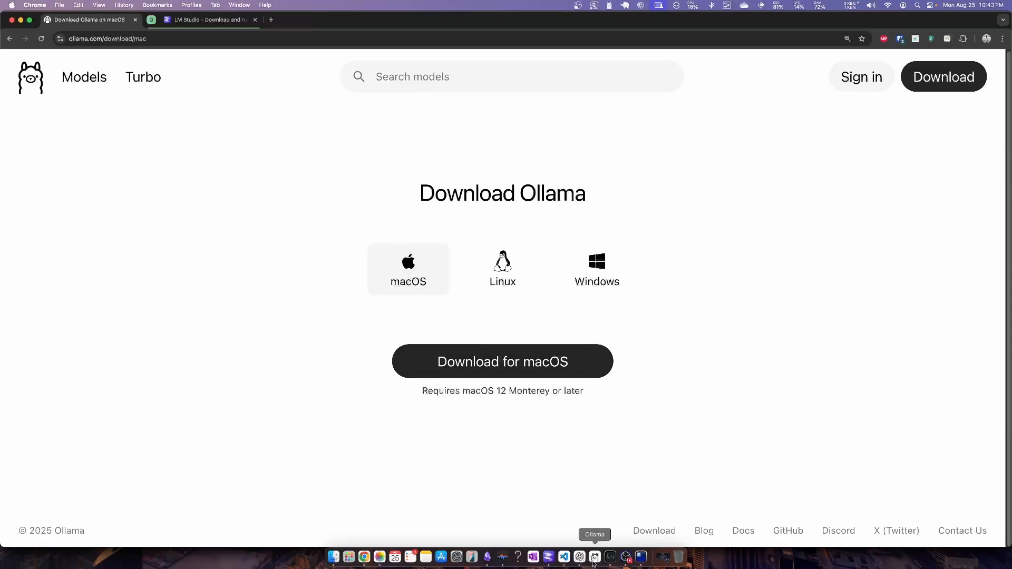
left_click(641, 556)
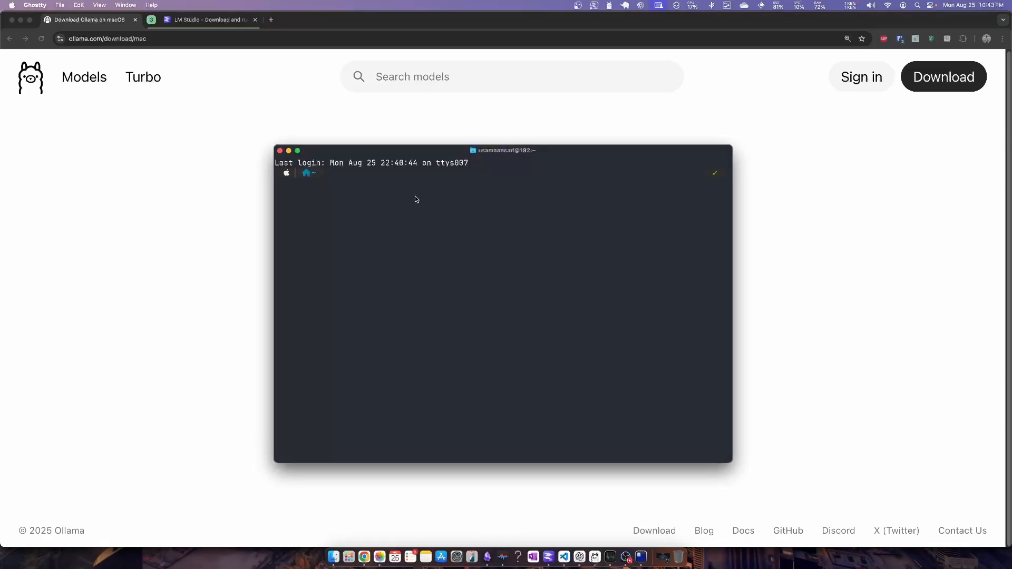
type("ollama")
key("Return")
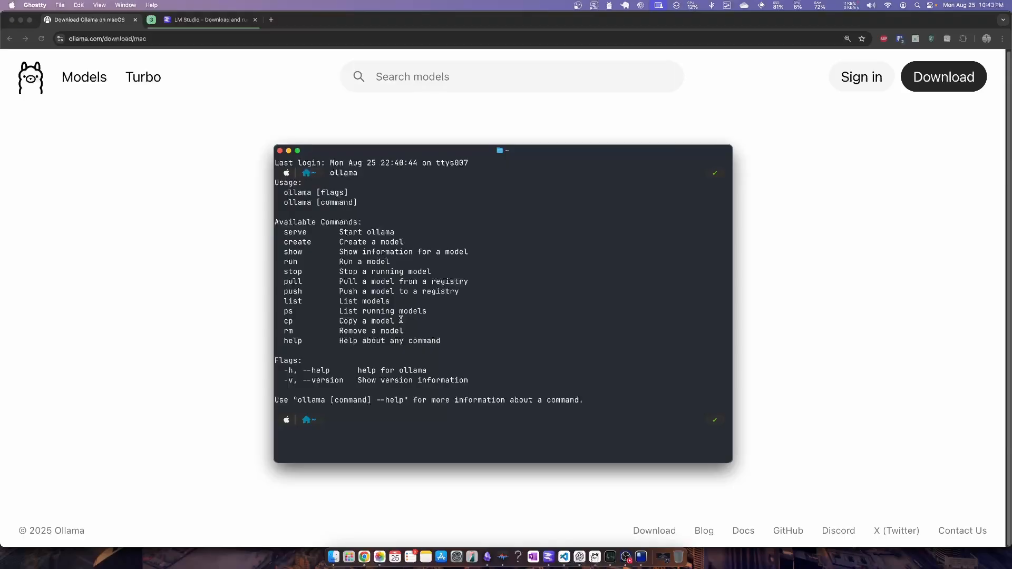
Open the Ollama website's model library and review the gpt-oss page with its model variants
left_click(85, 83)
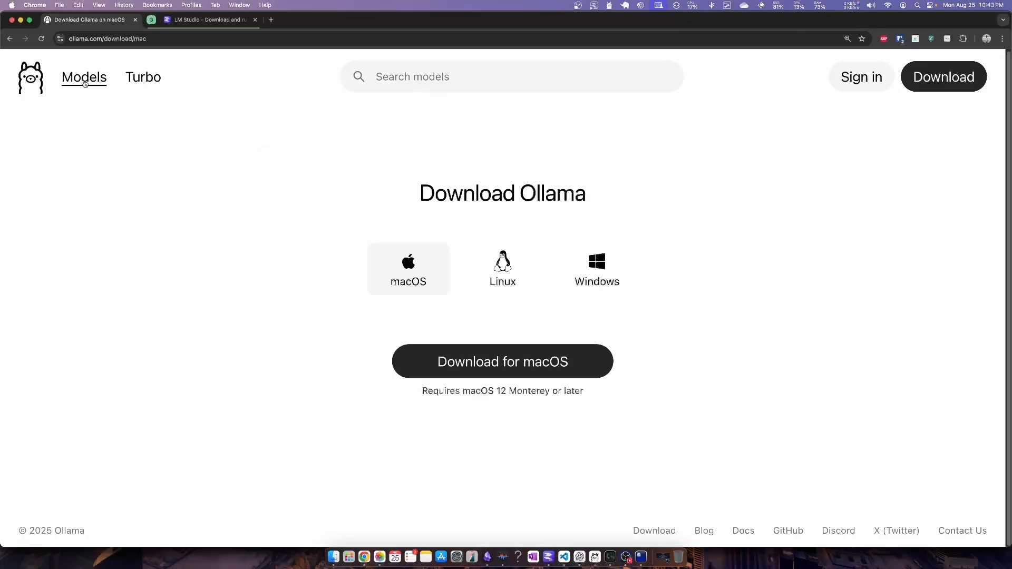
left_click(85, 83)
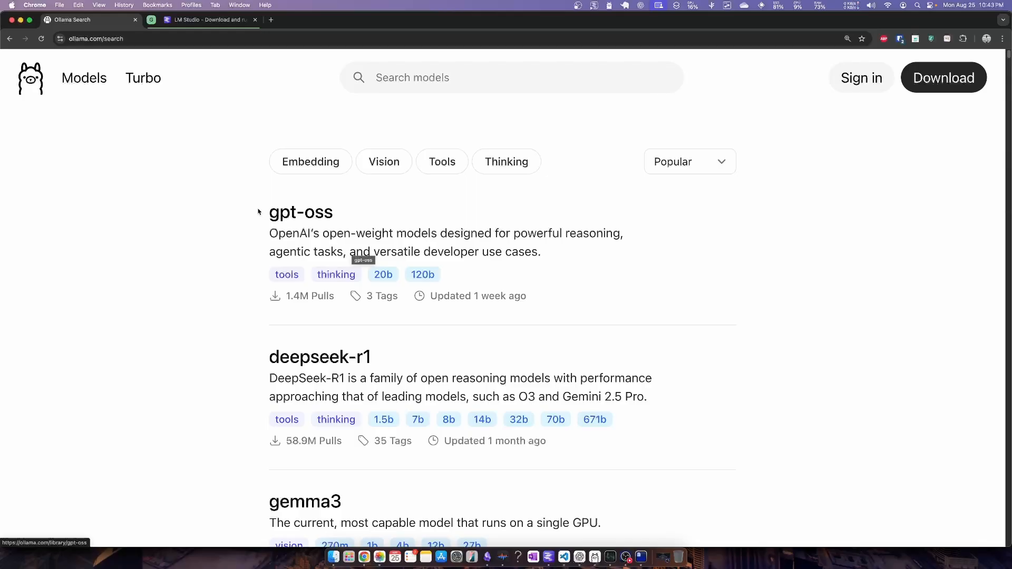
key("/")
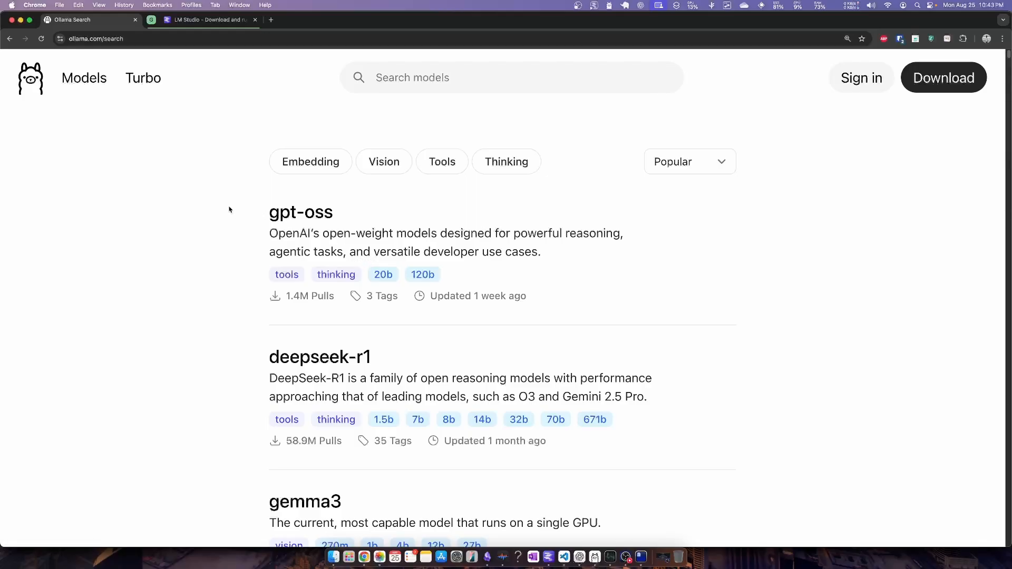
left_click(300, 213)
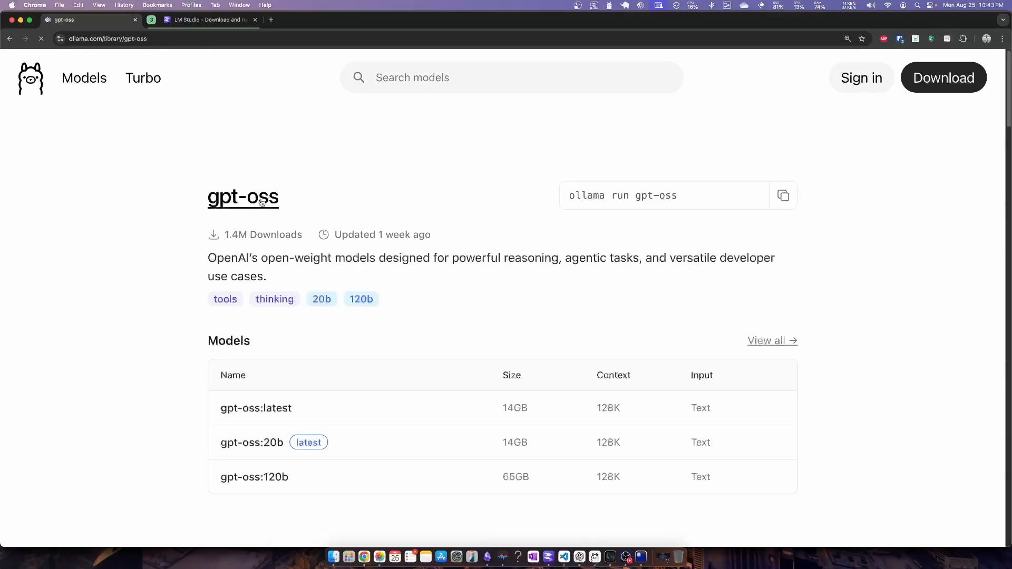
scroll(310, 285, "down", 1)
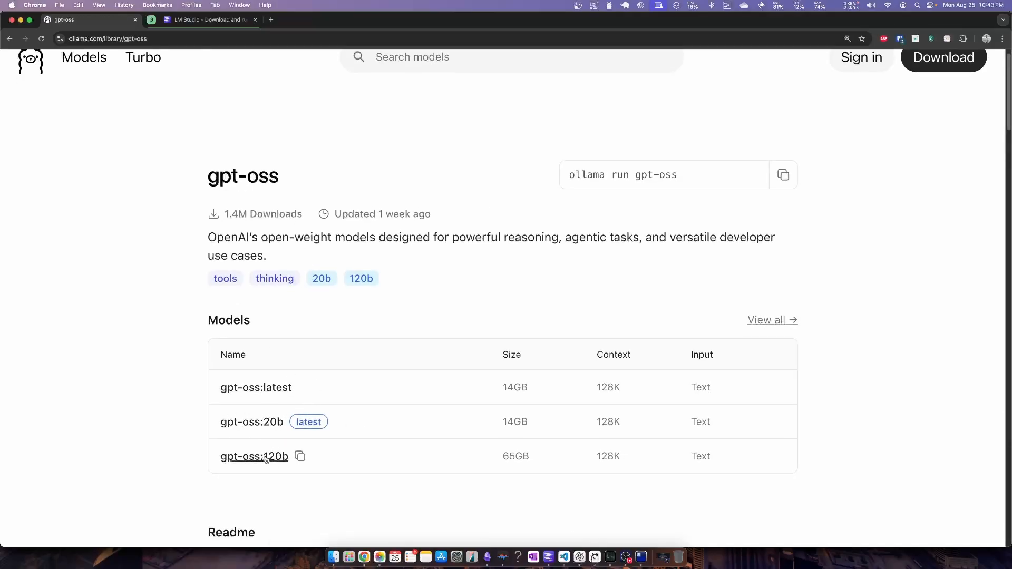
scroll(227, 205, "up", 1)
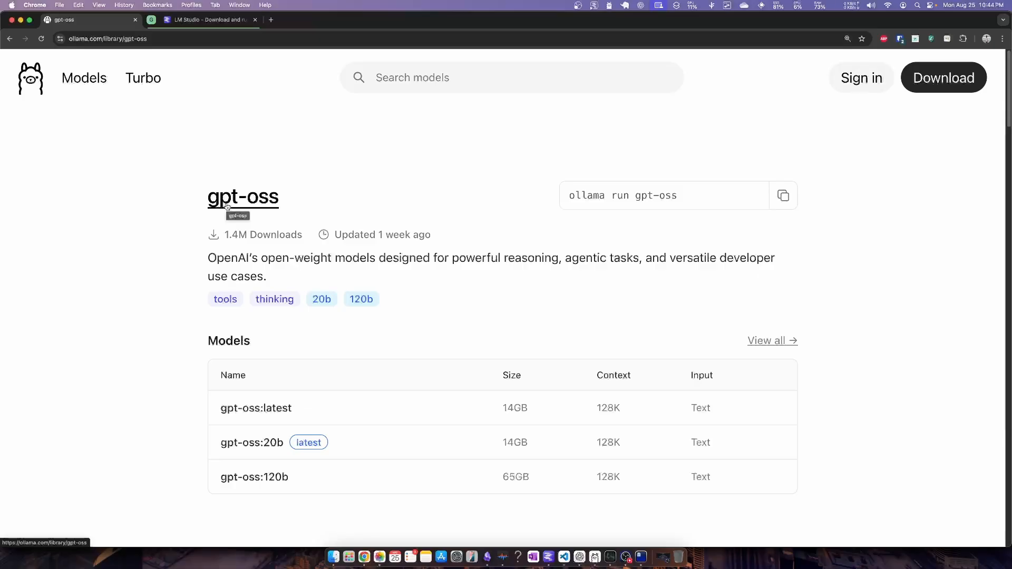
Return to the Ollama model library and open the gemma3 model page
left_click(102, 88)
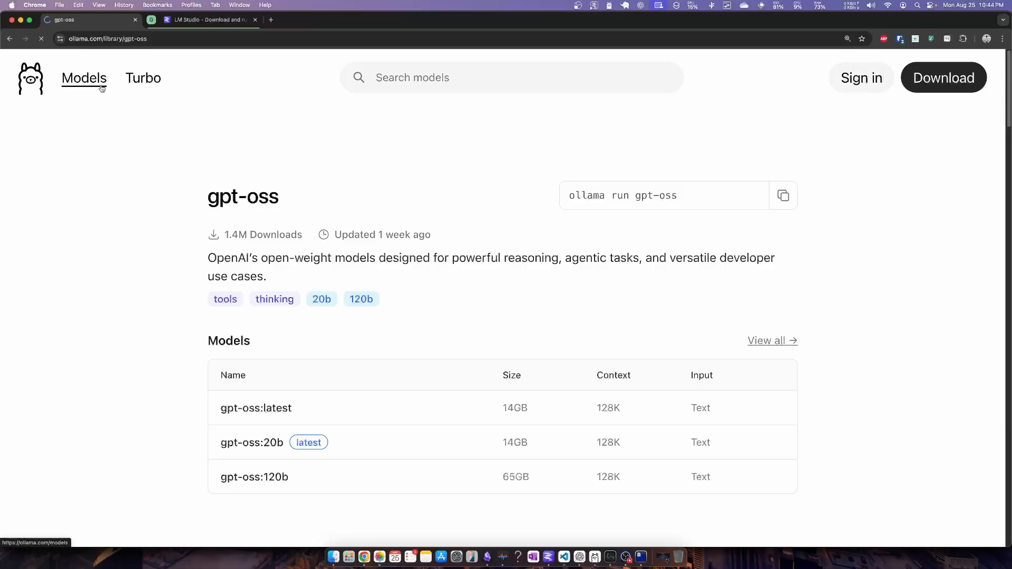
scroll(213, 185, "down", 3)
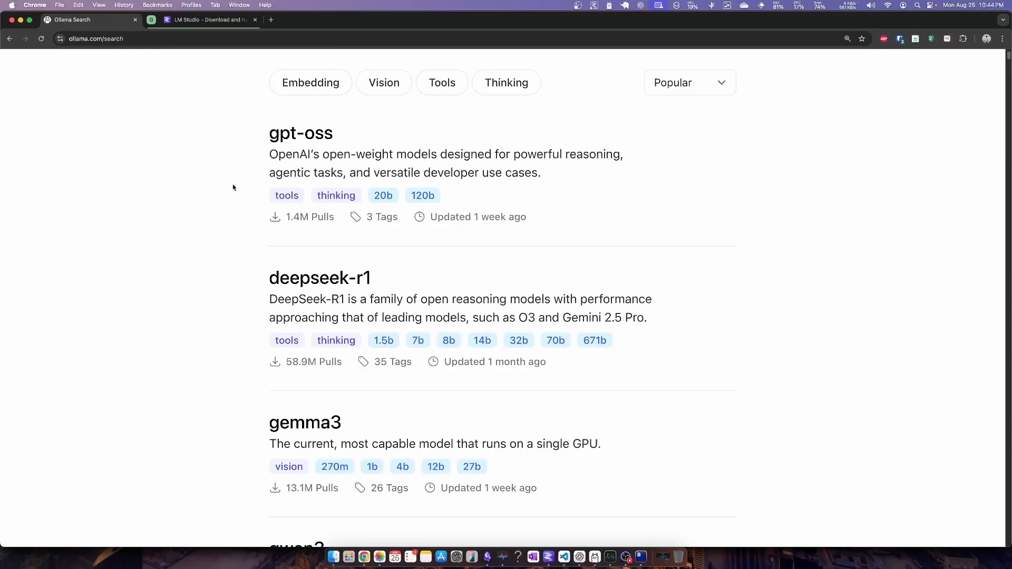
scroll(234, 187, "down", 4)
left_click(311, 291)
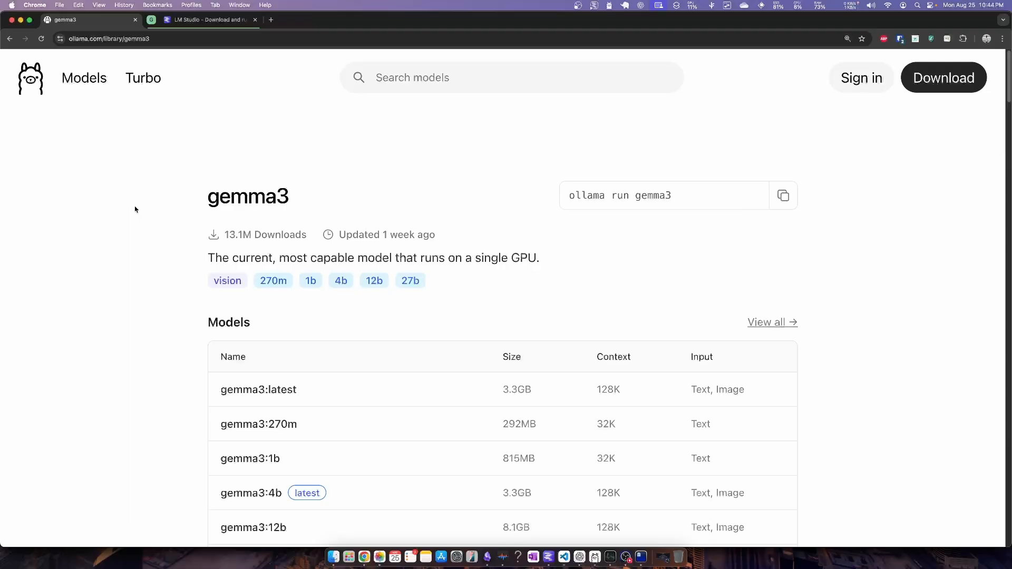
Review the size, context and input of the gemma3 variants and open the gemma3:270m page
scroll(153, 210, "down", 4)
scroll(174, 215, "down", 5)
scroll(181, 217, "up", 3)
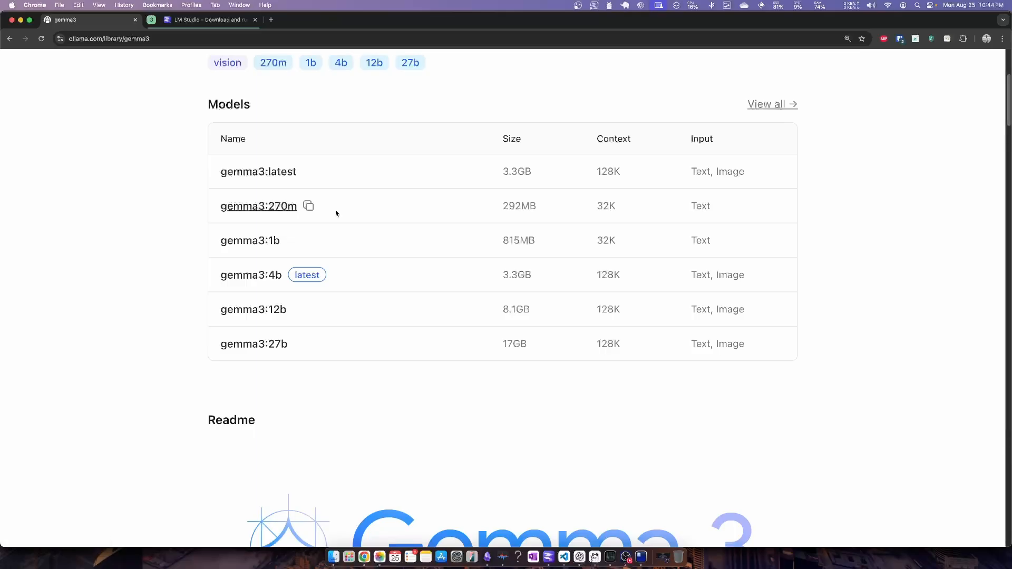
scroll(369, 212, "up", 1)
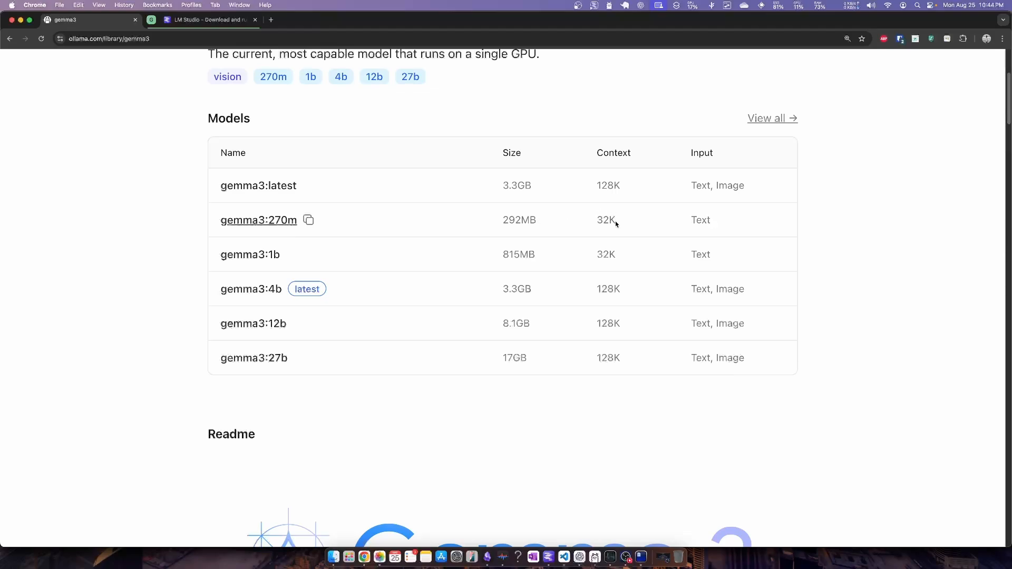
scroll(422, 232, "up", 1)
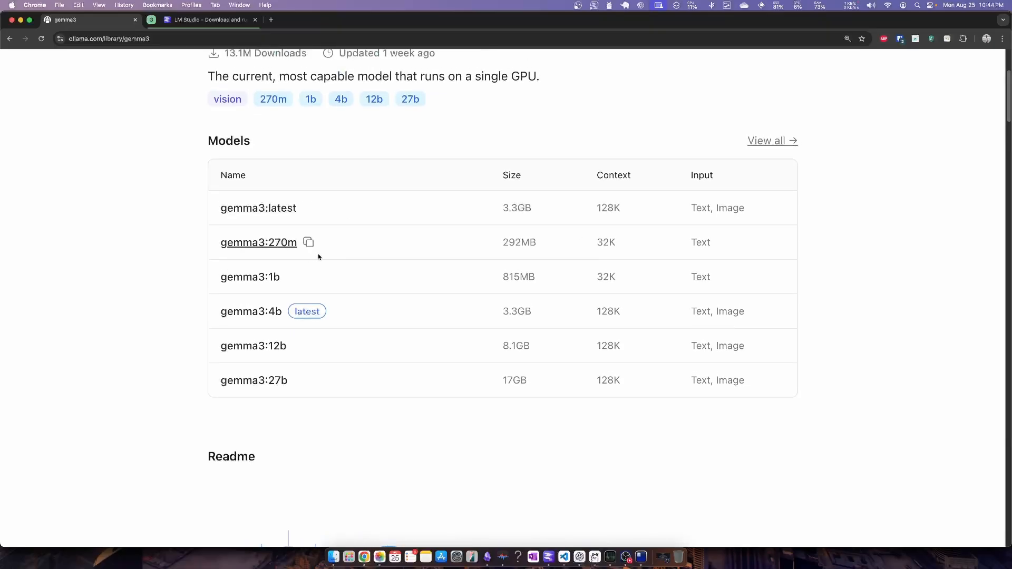
scroll(318, 256, "up", 1)
left_click(319, 257)
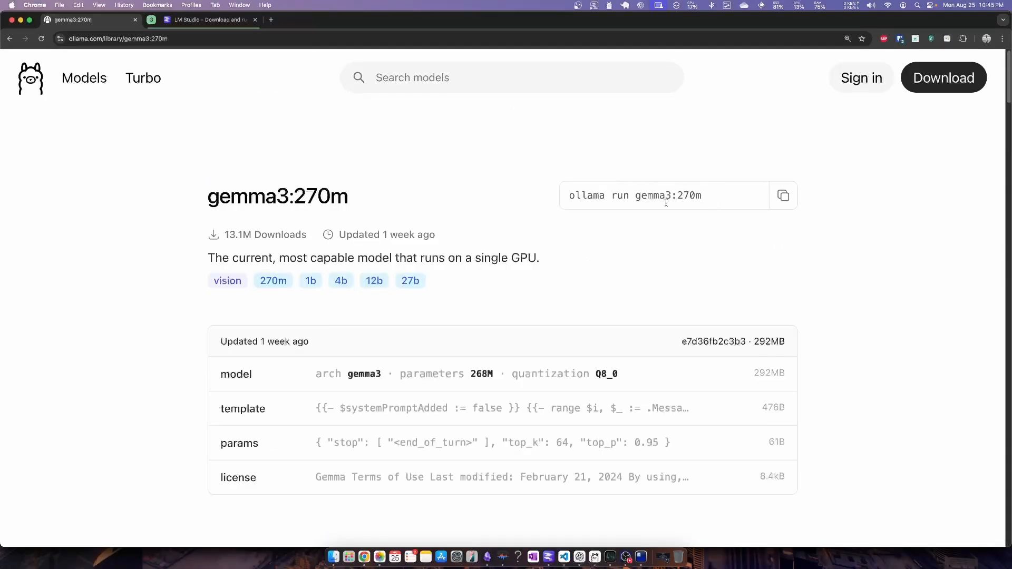
Examine the parts of the gemma3:270m run command: the ollama program, the model name and the 270m tag
left_click_drag(636, 196, 720, 202)
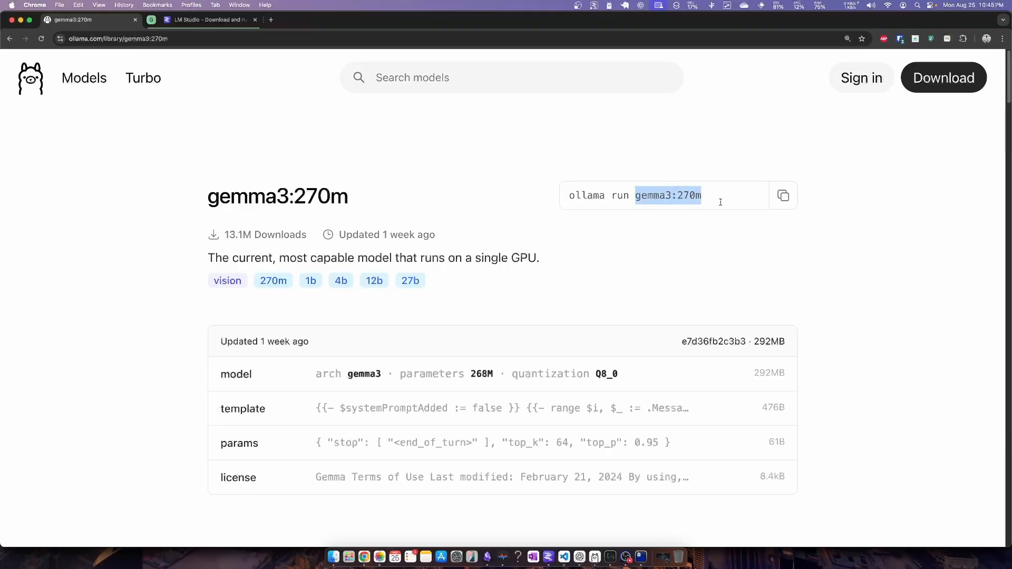
left_click(677, 199)
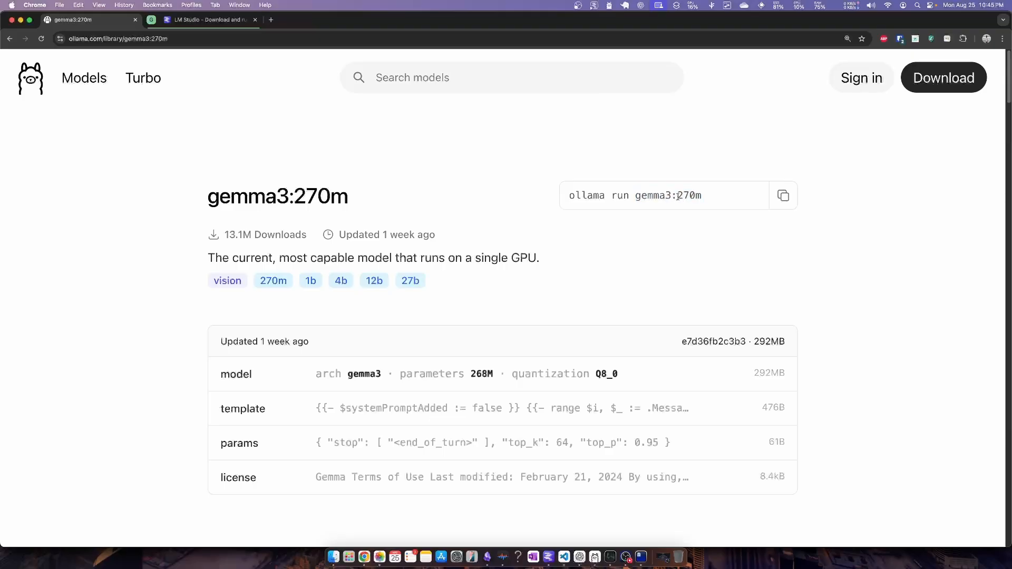
left_click_drag(703, 200, 682, 201)
double_click(667, 200)
left_click_drag(676, 195, 718, 195)
left_click(719, 232)
double_click(594, 199)
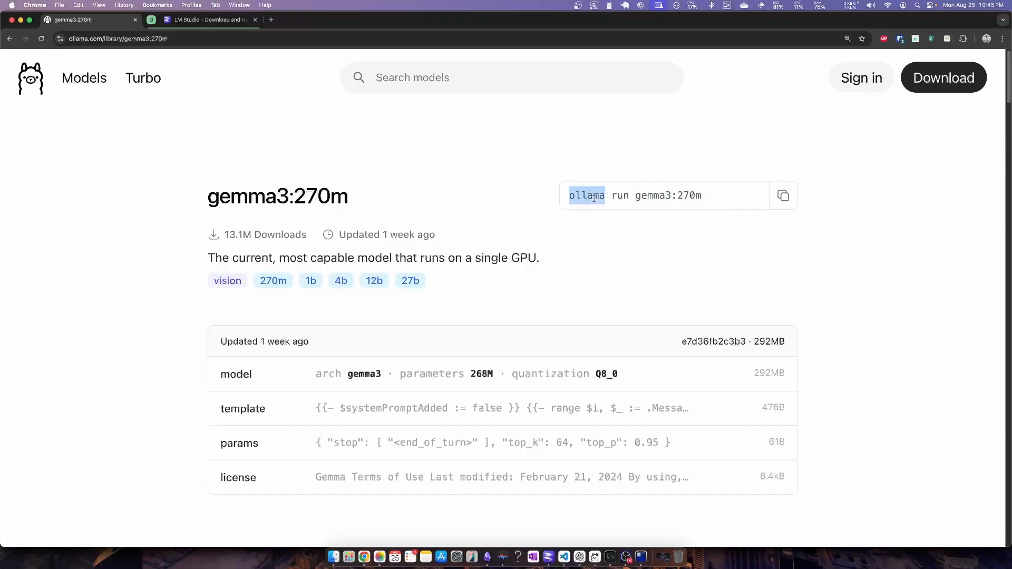
left_click_drag(630, 197, 657, 195)
double_click(657, 195)
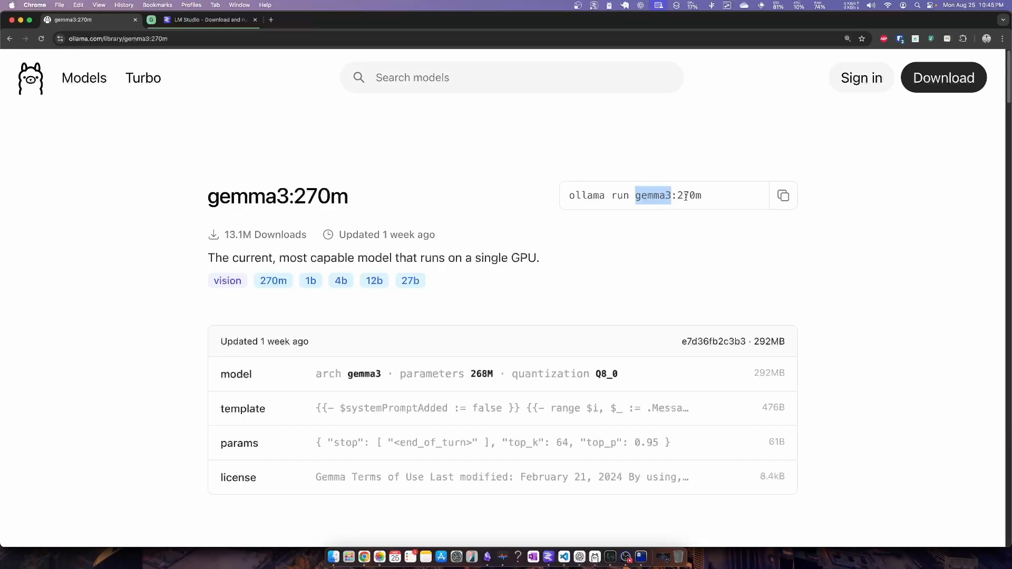
left_click_drag(678, 196, 698, 197)
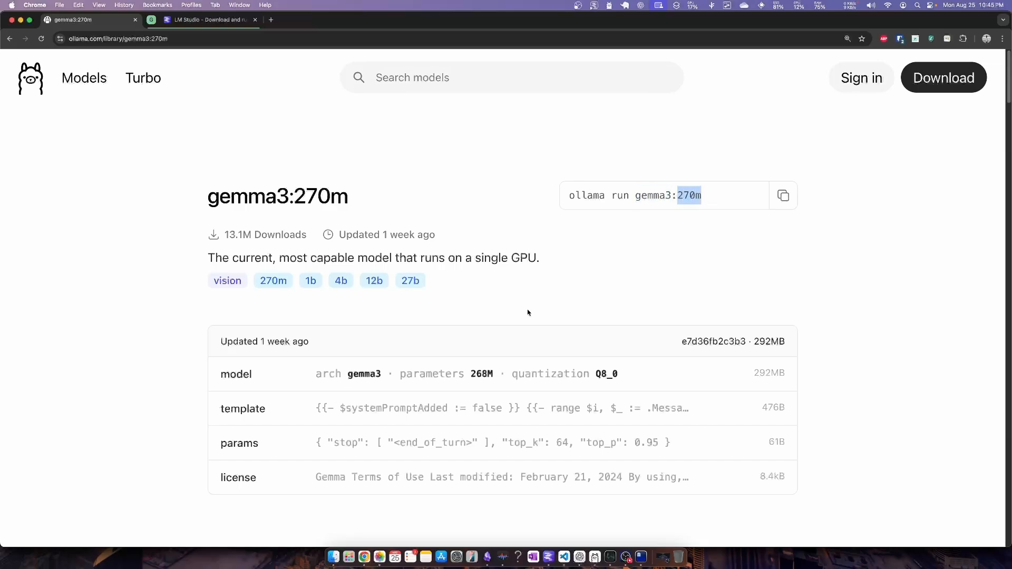
Copy the run command for gemma3:270m and paste it into the Ghostty terminal
left_click(782, 199)
key("super+Tab")
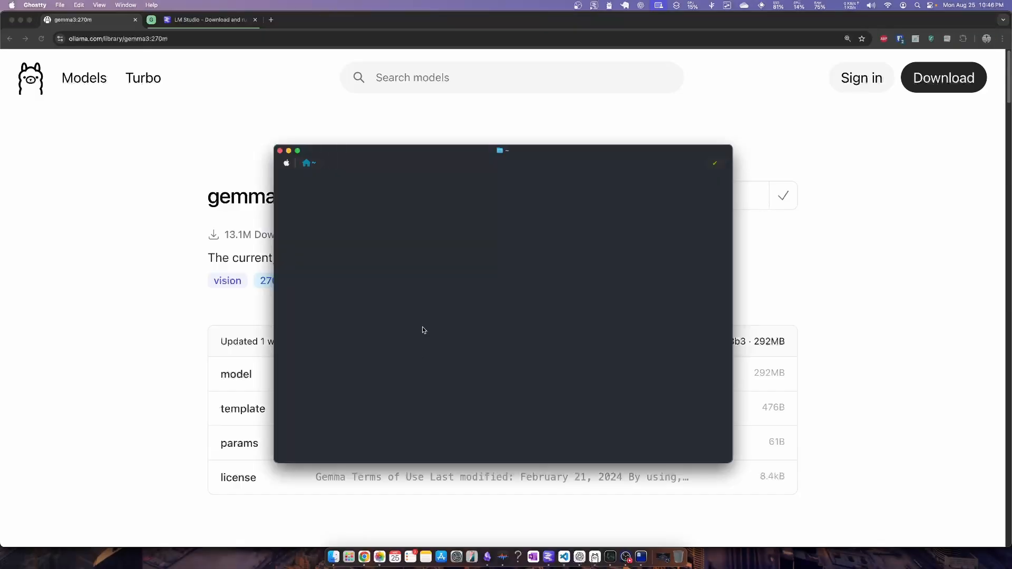
key("super+v")
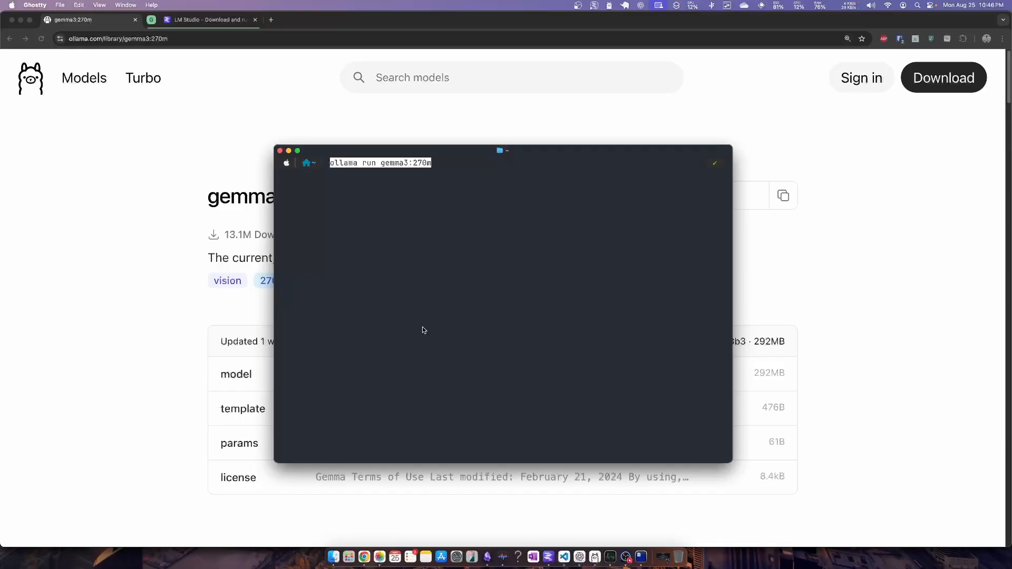
Replace the pasted command with ollama list and run it to check the locally installed models
key("BackSpace")
key("BackSpace")
key("BackSpace")
key("BackSpace")
key("BackSpace")
key("BackSpace")
key("BackSpace")
key("BackSpace")
key("BackSpace")
key("BackSpace")
key("BackSpace")
key("BackSpace")
key("BackSpace")
key("BackSpace")
key("BackSpace")
key("BackSpace")
key("BackSpace")
key("BackSpace")
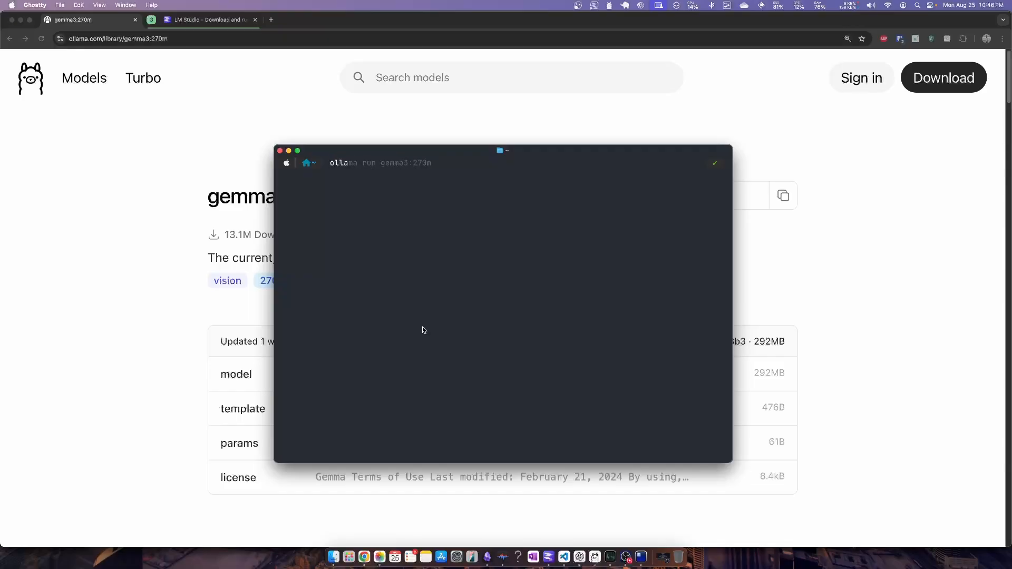
type("ma list")
key("Return")
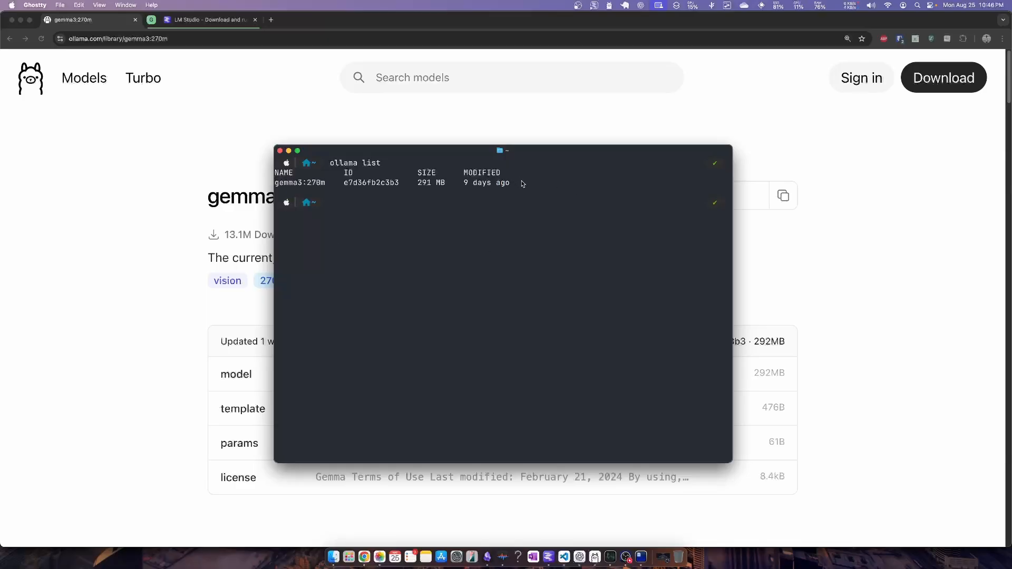
left_click_drag(520, 183, 238, 182)
left_click(483, 229)
Run ollama run gemma3:270m in the terminal and send the model the message "HI"
key("super+v")
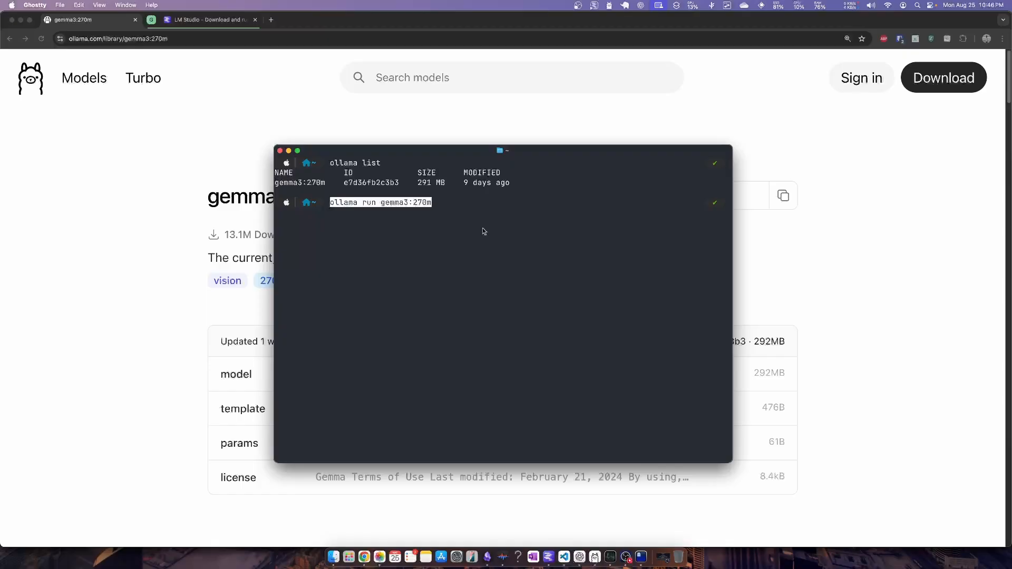
key("Return")
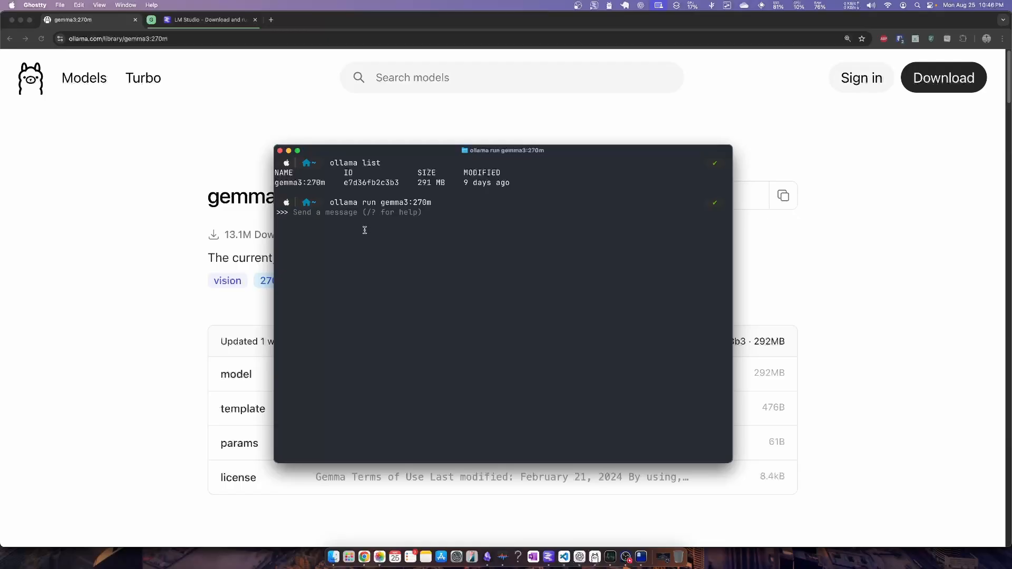
type("HI")
key("Return")
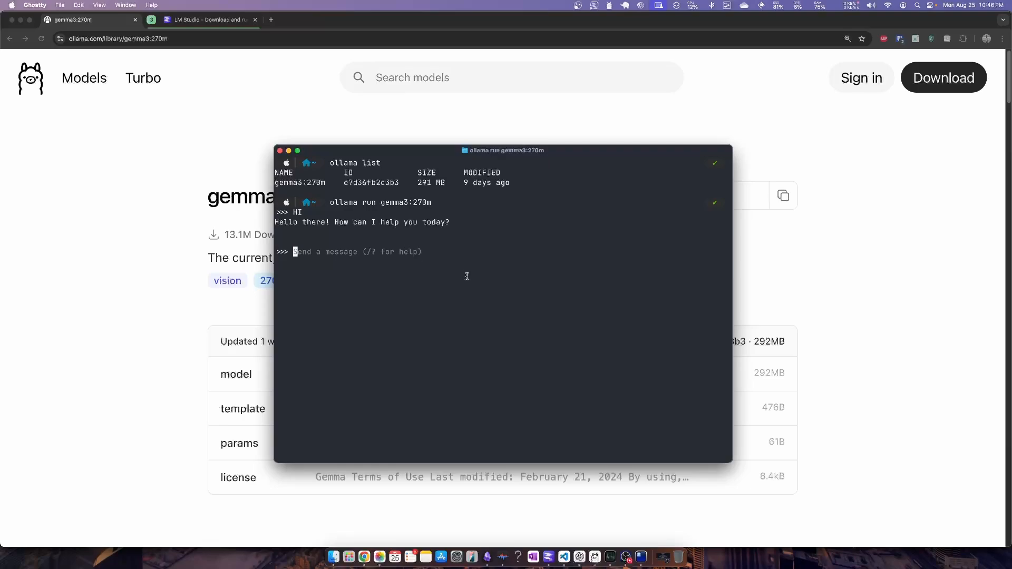
Launch the Ollama desktop app through the Raycast launcher and move its window down over the terminal
key("alt+space")
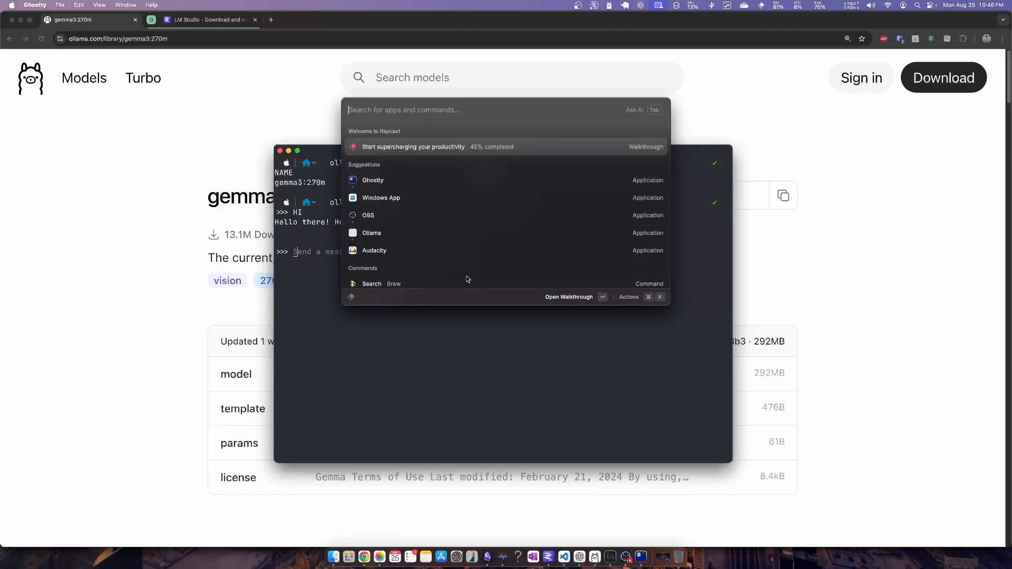
key("Escape")
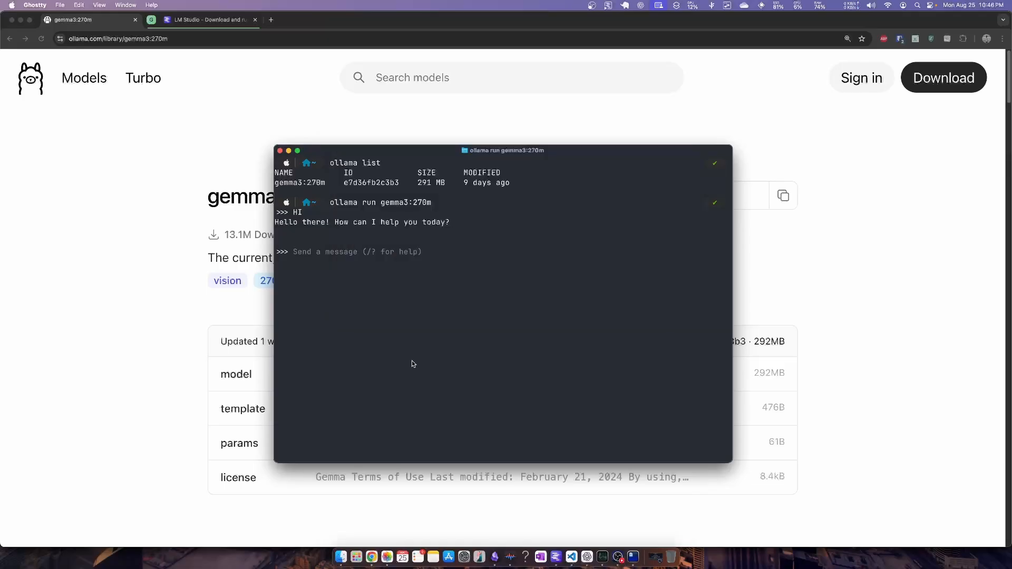
key("alt+space")
type("olla")
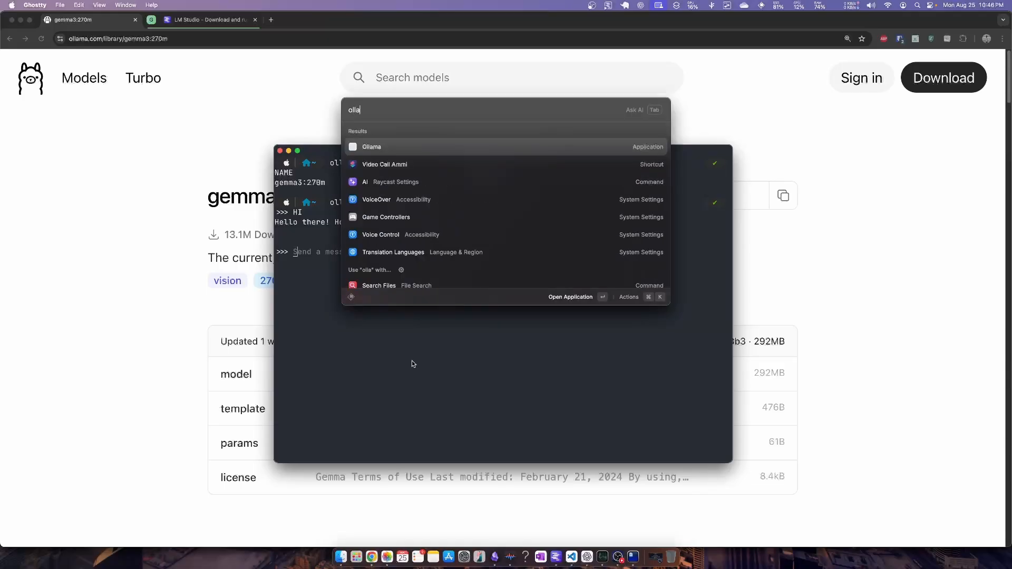
left_click(383, 147)
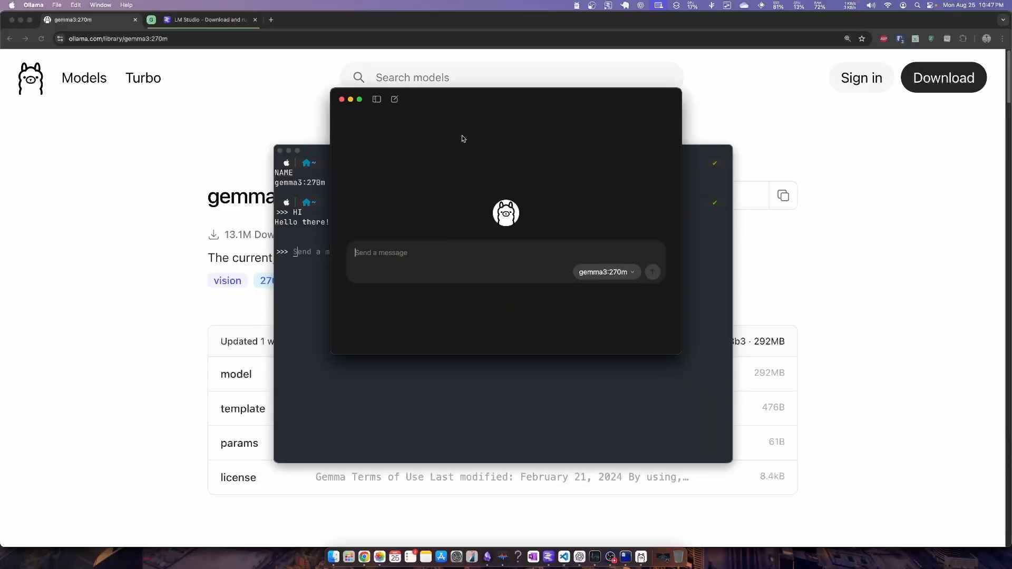
left_click_drag(443, 107, 484, 183)
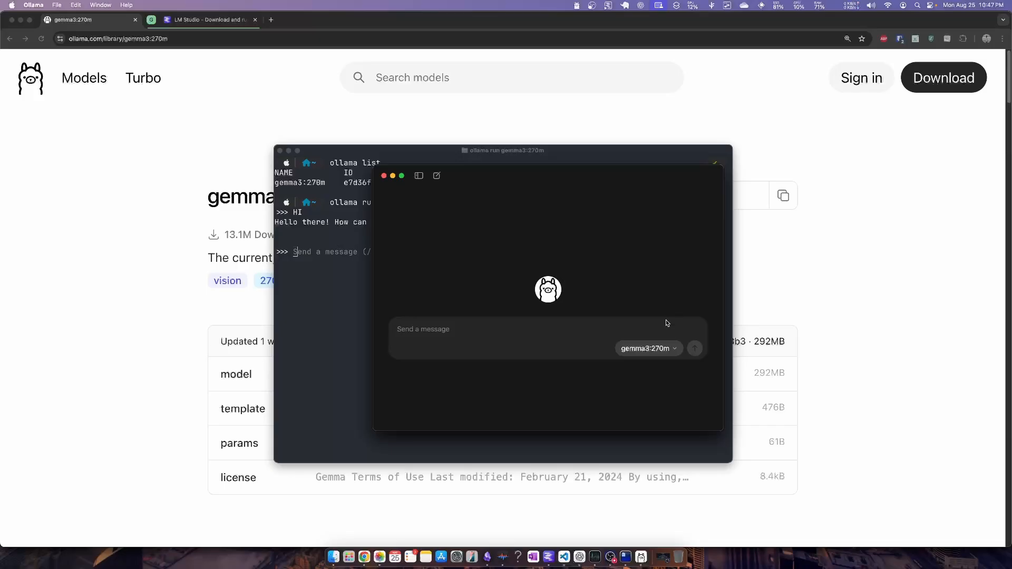
Filter the Ollama app's model list for "gemm", select gemma3:270m and send it the message "HI"
left_click(677, 349)
scroll(647, 252, "up", 3)
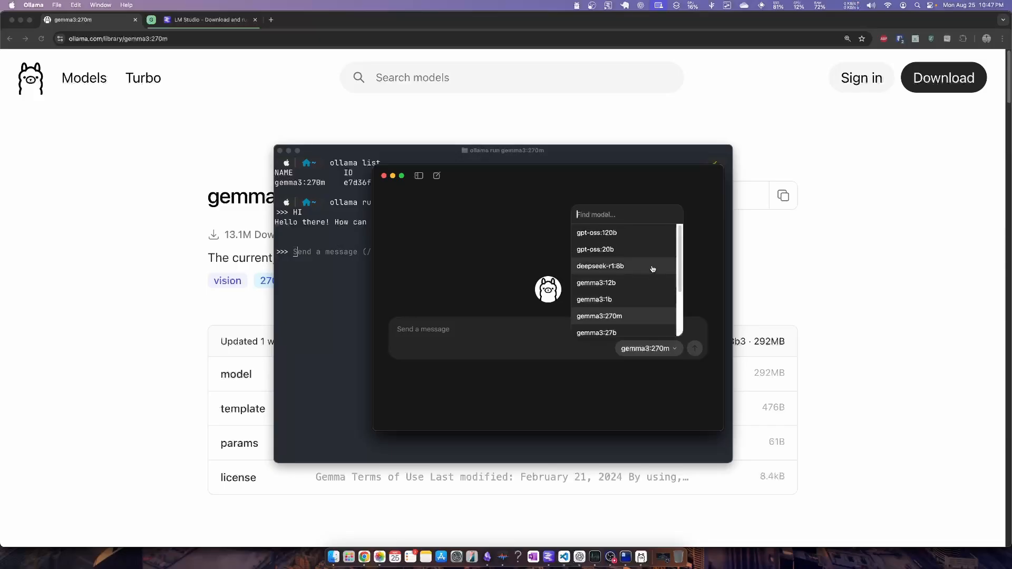
scroll(639, 253, "down", 4)
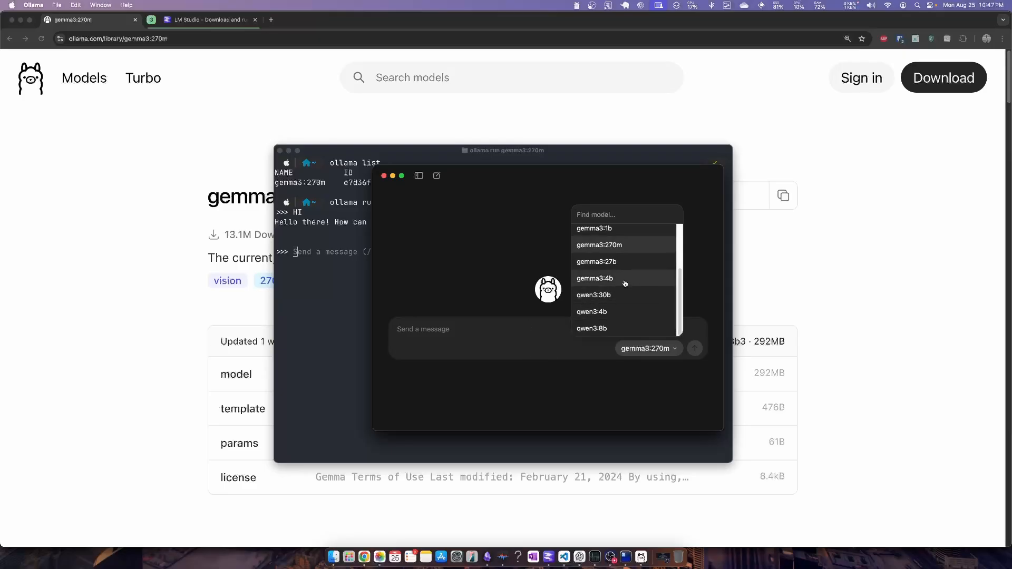
scroll(643, 261, "up", 4)
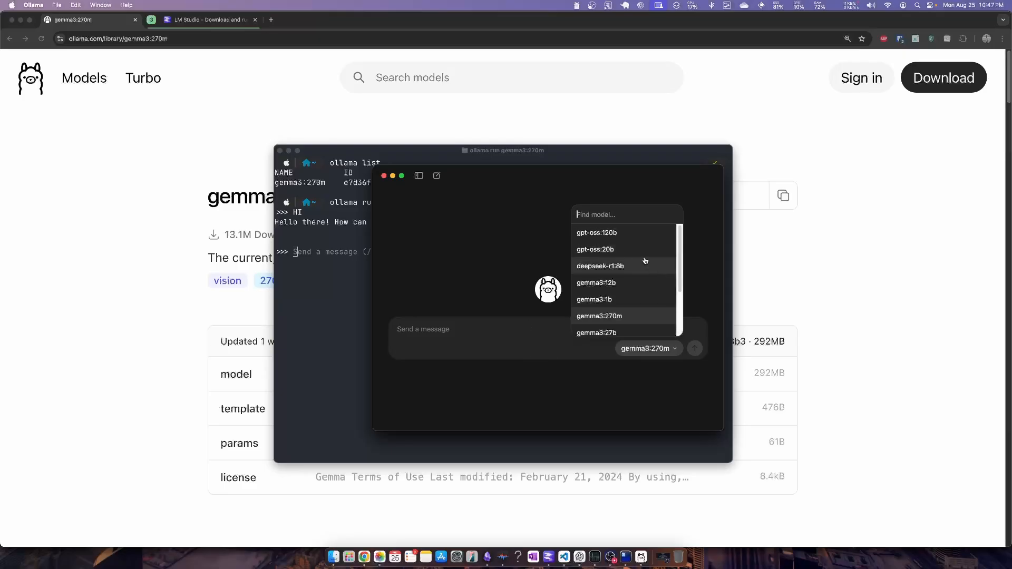
type("gemma")
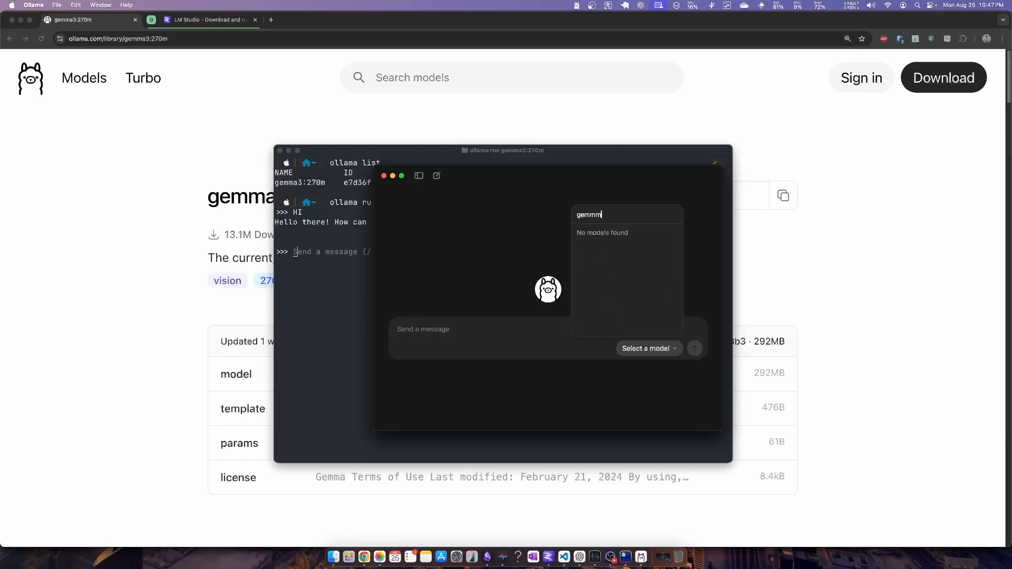
key("BackSpace")
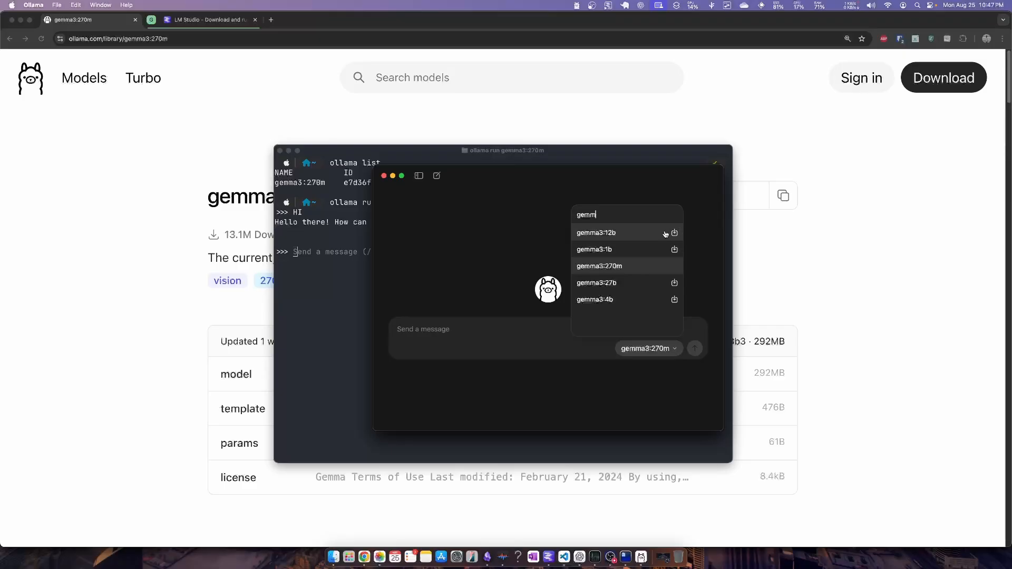
left_click(621, 266)
type("HI")
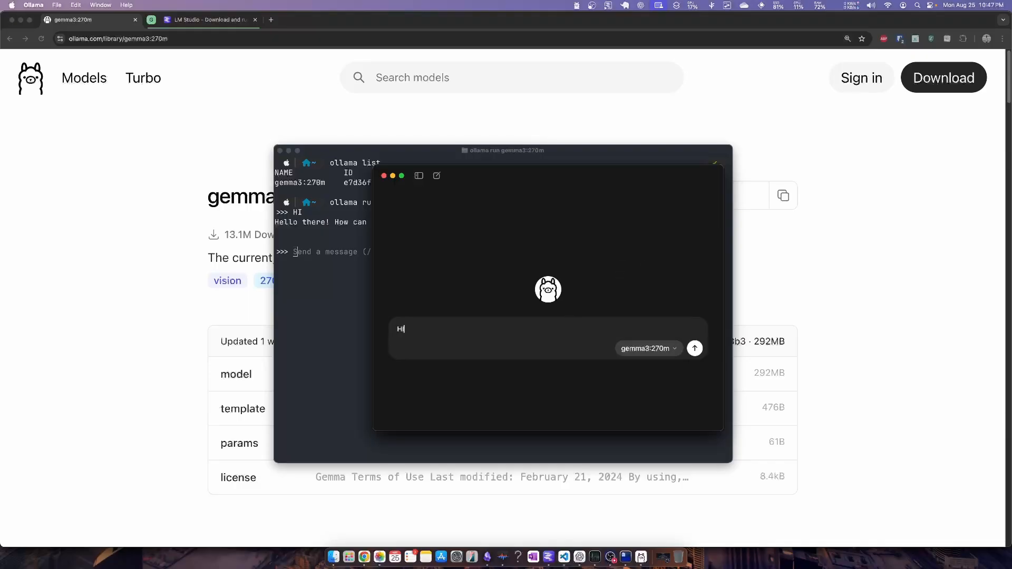
key("Return")
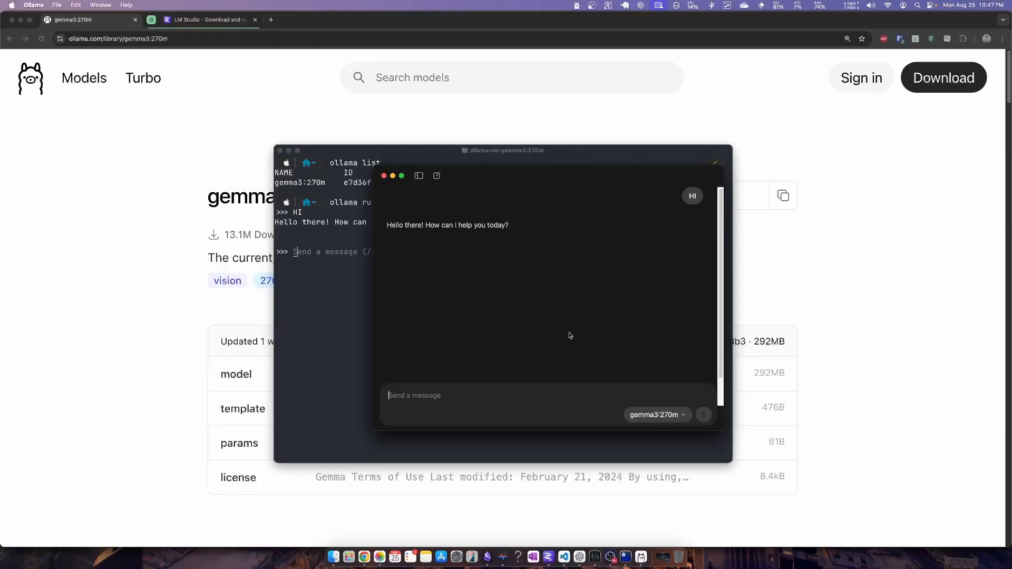
Send the prompt "Write a poem about programming" to gemma3:270m and read through the reply
type("Write a poem abotu")
key("BackSpace")
key("BackSpace")
key("BackSpace")
type("ut programming")
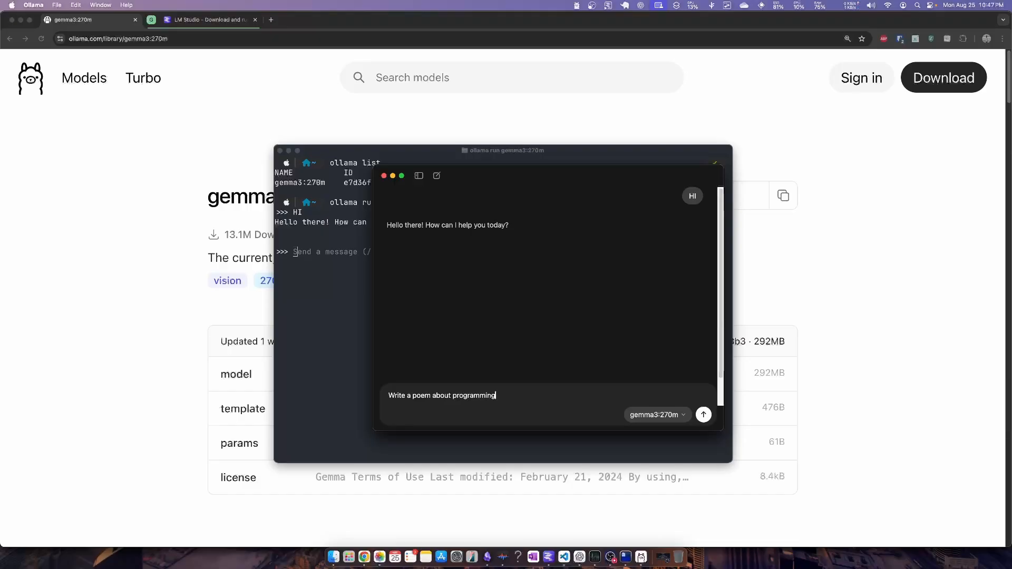
key("Return")
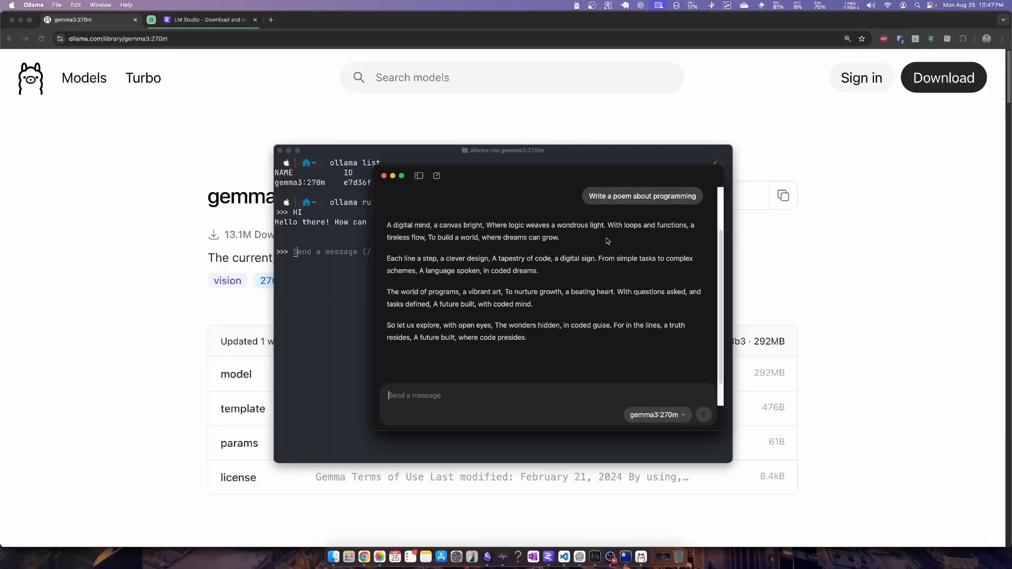
scroll(608, 241, "down", 2)
scroll(590, 258, "up", 3)
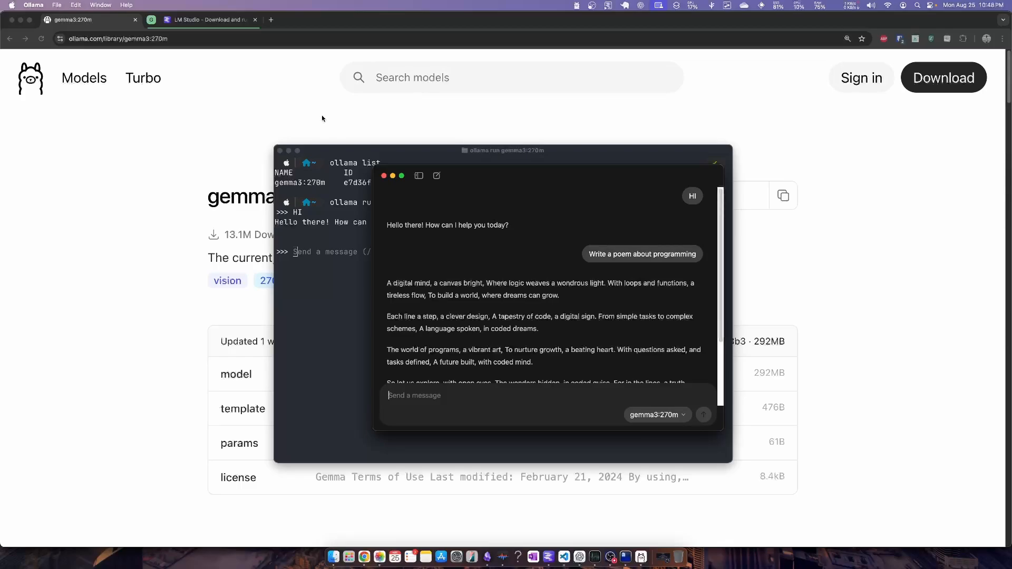
scroll(607, 365, "down", 3)
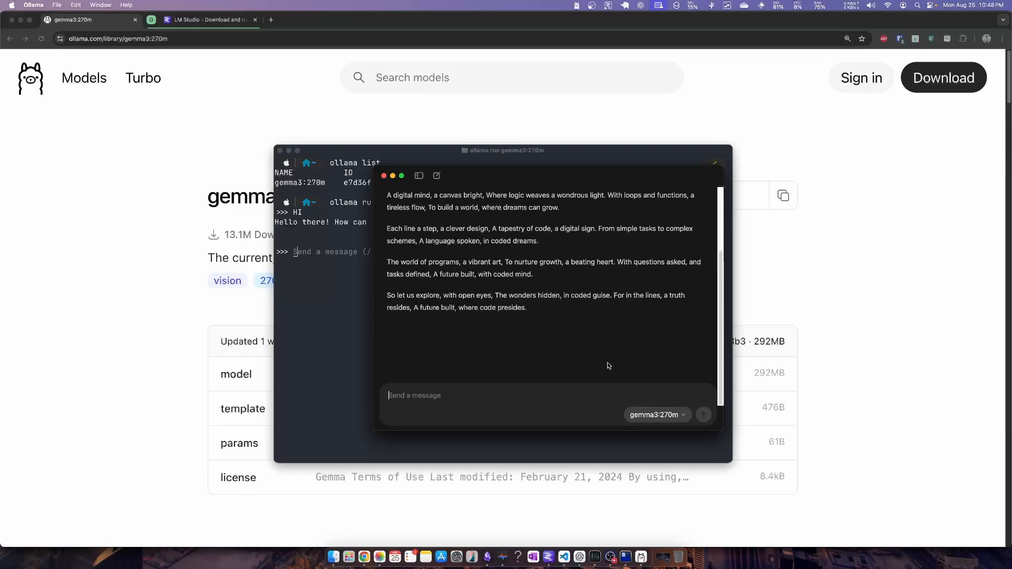
Switch to the LM Studio website in Chrome, open its Model Catalog and look through the listed models
left_click(118, 140)
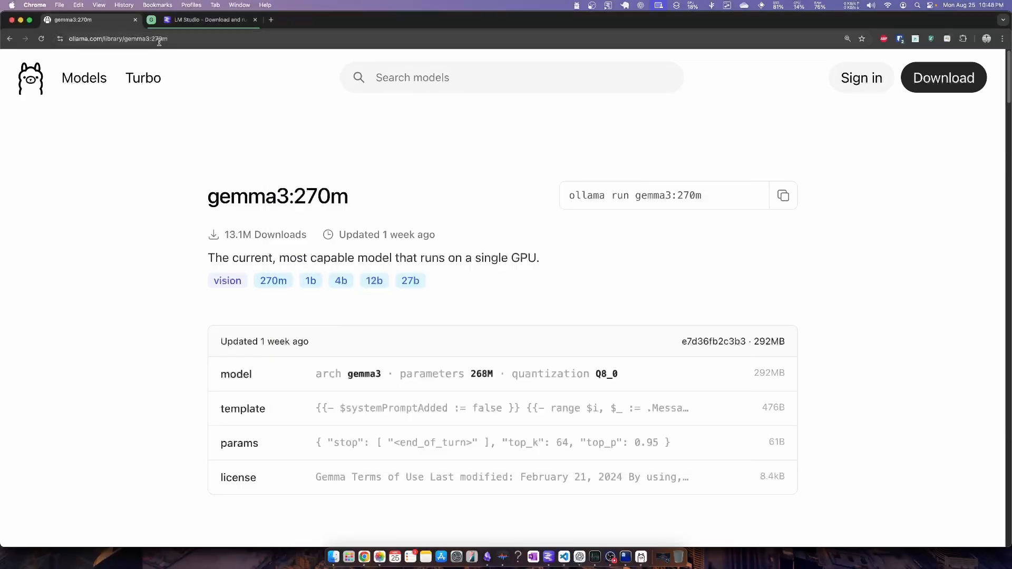
left_click(185, 23)
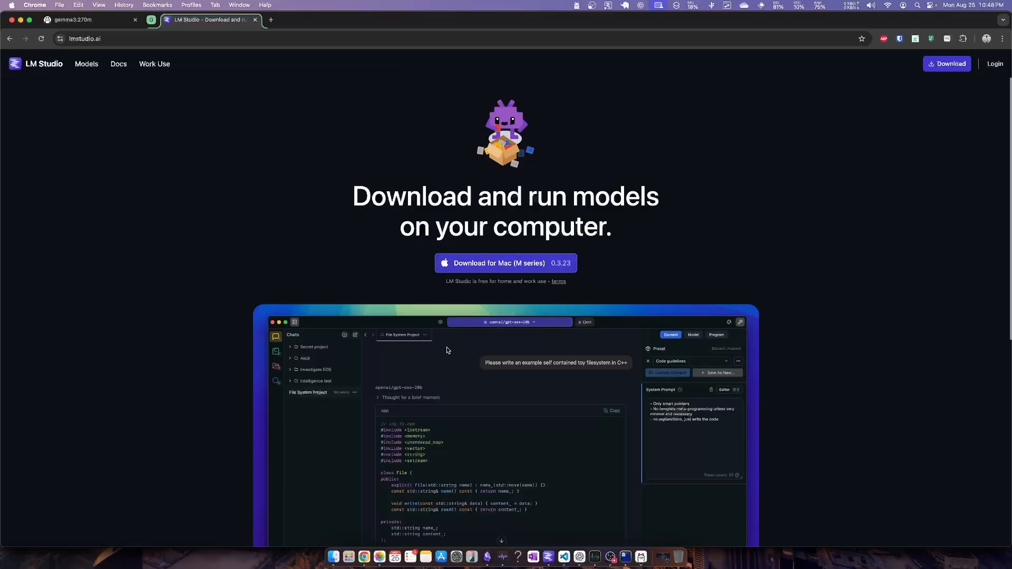
left_click(89, 66)
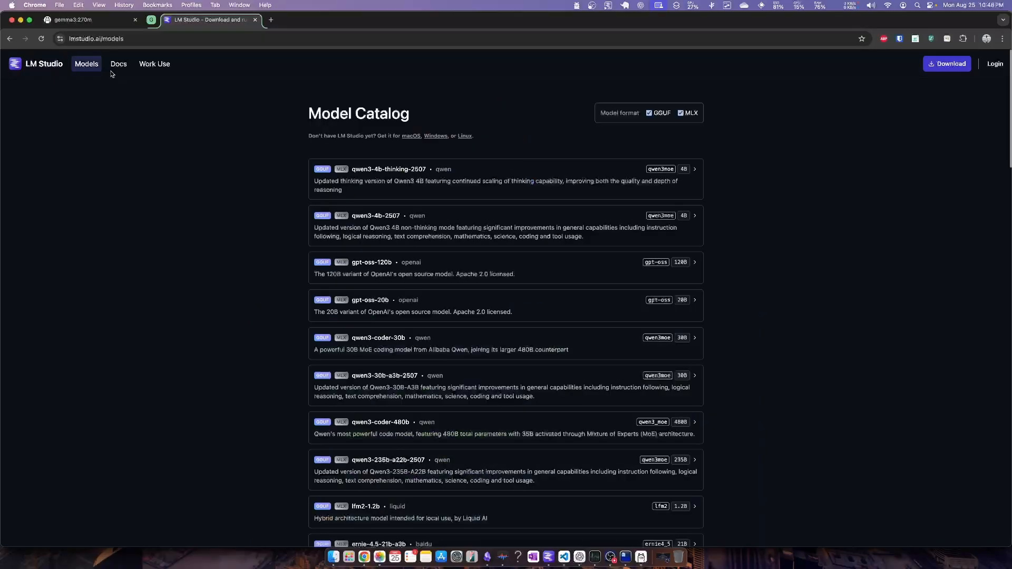
scroll(391, 255, "down", 20)
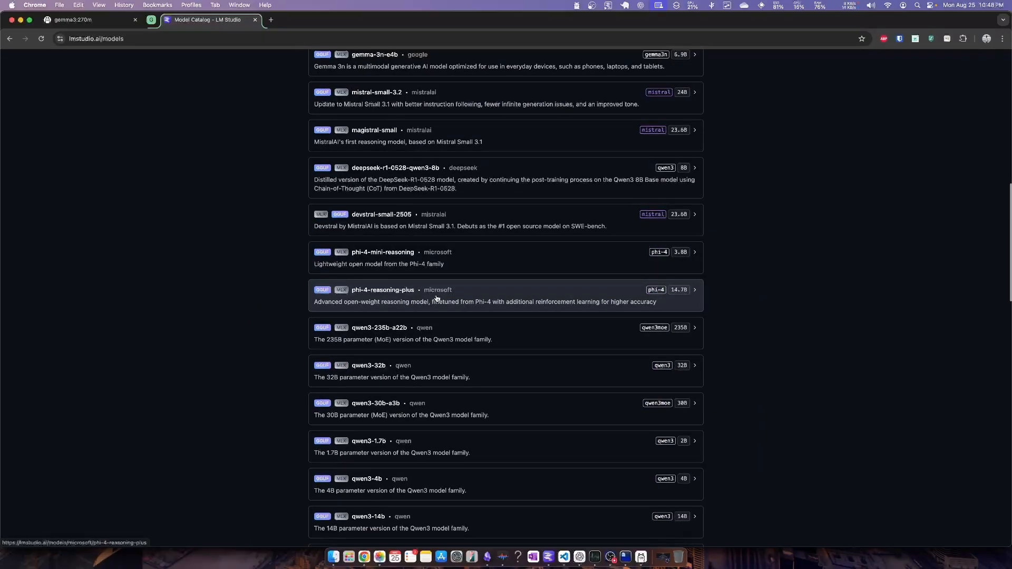
scroll(430, 201, "up", 8)
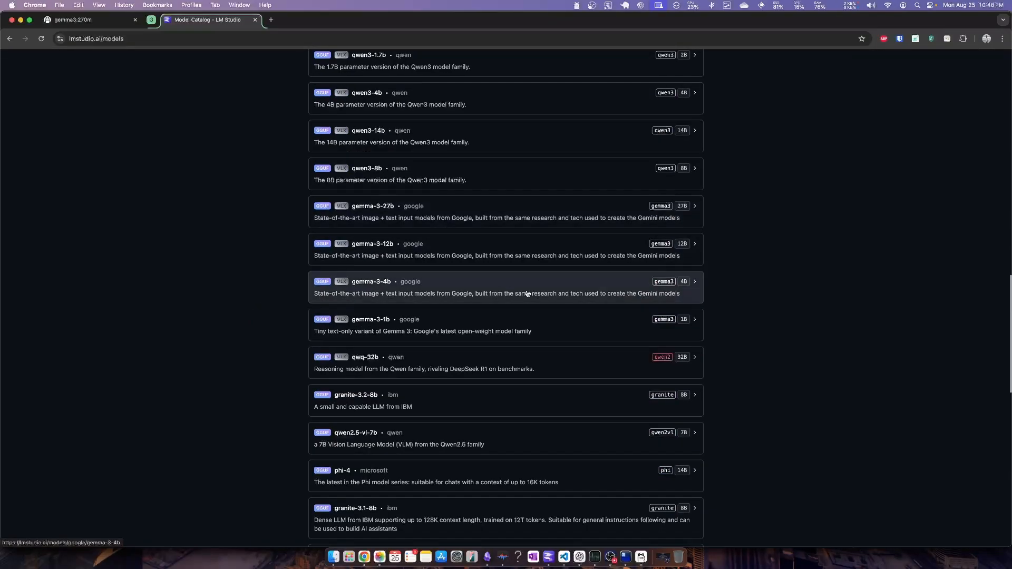
Launch the LM Studio desktop app through the Raycast launcher by searching for "lm"
key("alt+space")
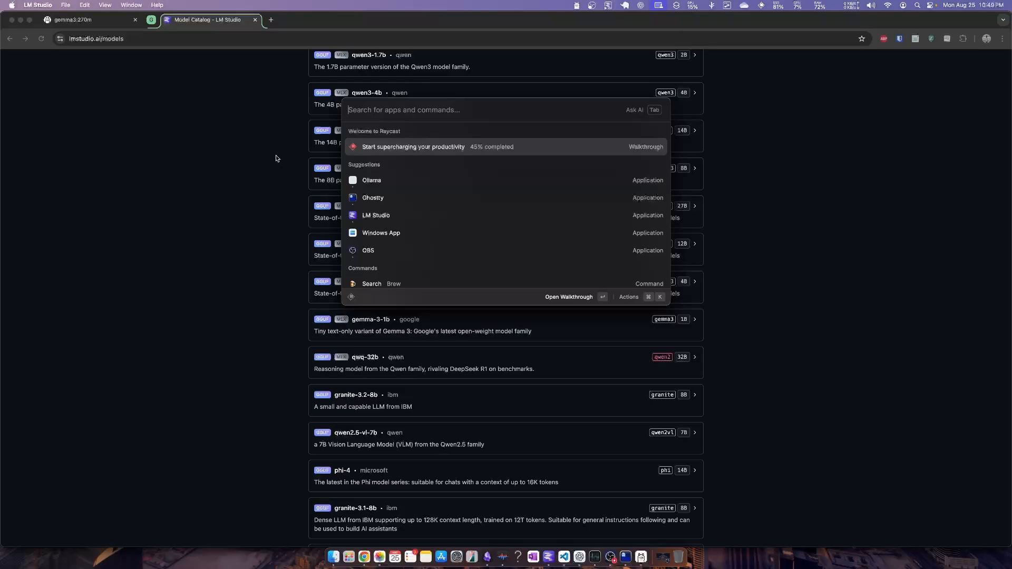
type("lm")
key("Return")
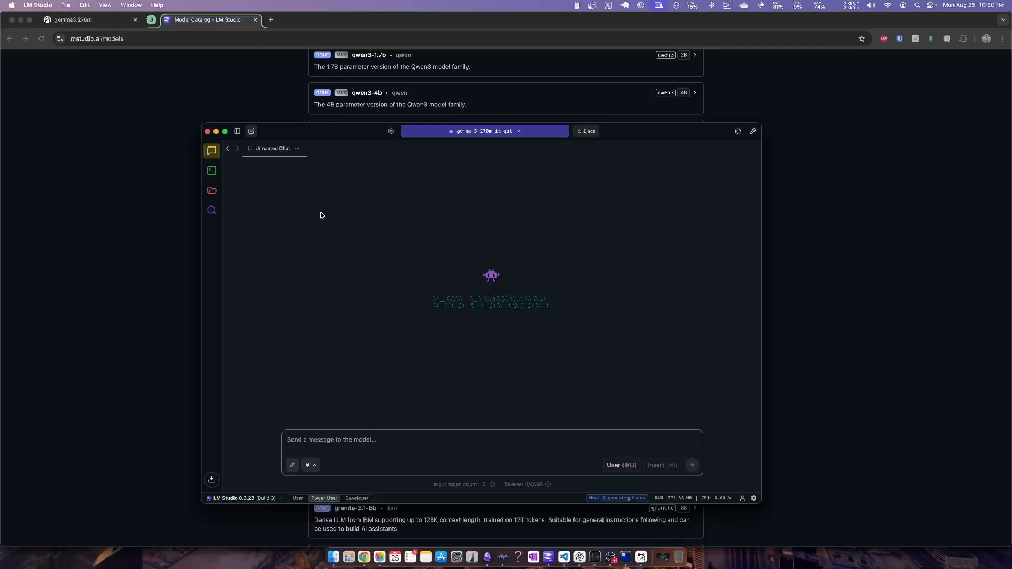
Open LM Studio's model search, browse the staff picks and view the details of Mistral Nemo Instruct 2407 and Gemma 2 9B
left_click(211, 210)
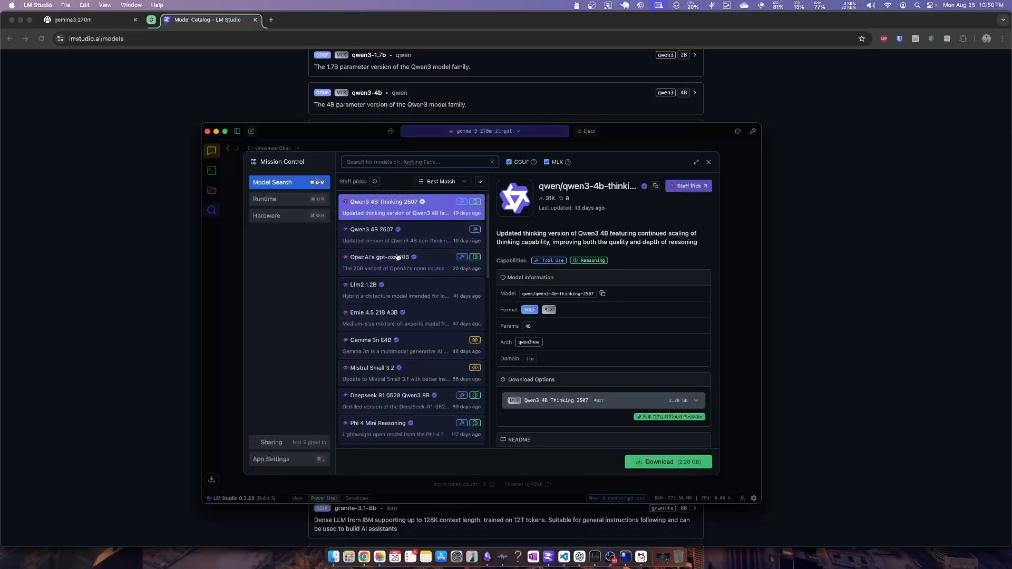
scroll(613, 294, "down", 3)
scroll(613, 295, "up", 3)
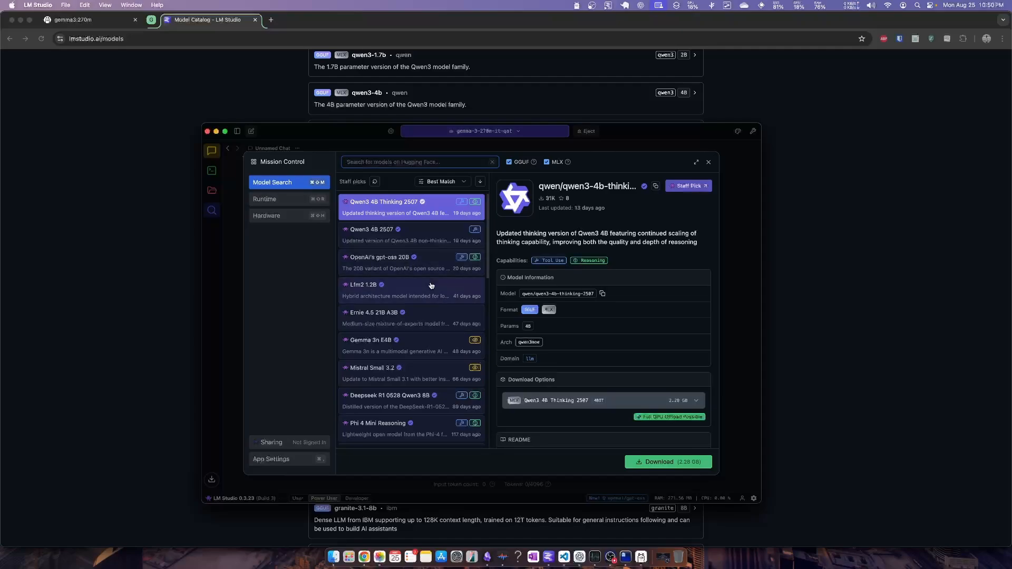
scroll(431, 285, "down", 10)
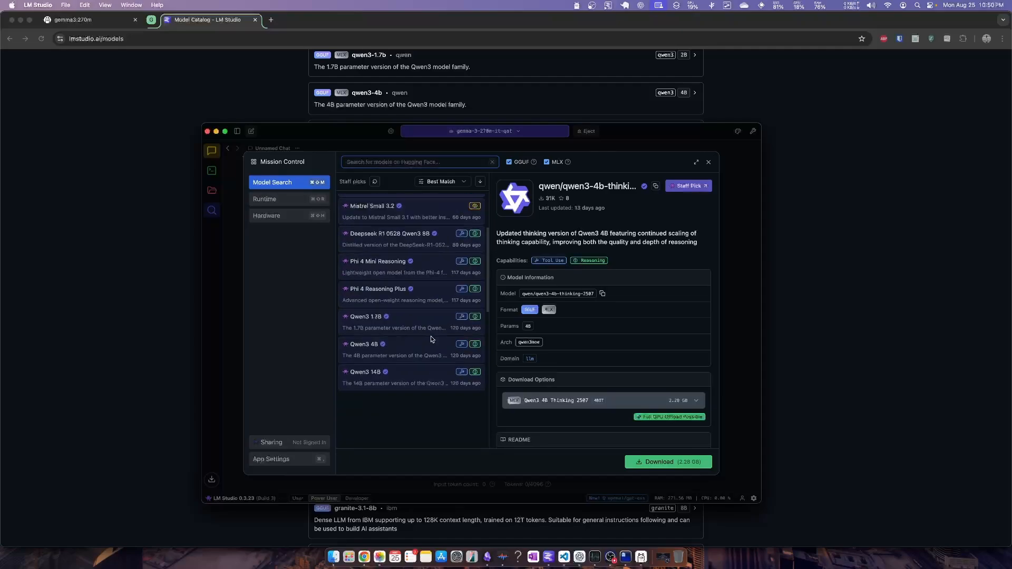
scroll(432, 318, "down", 5)
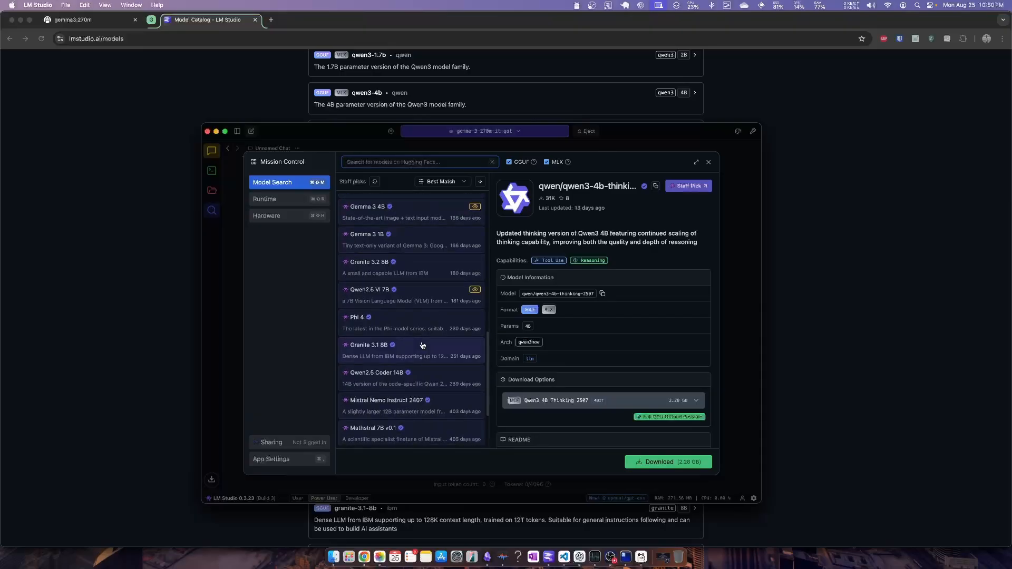
left_click(425, 320)
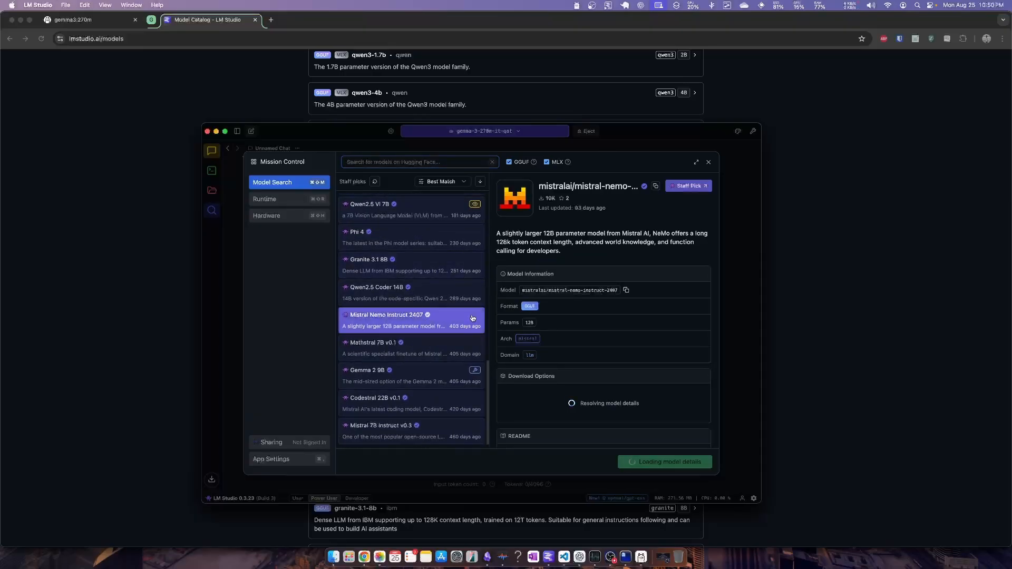
left_click(430, 382)
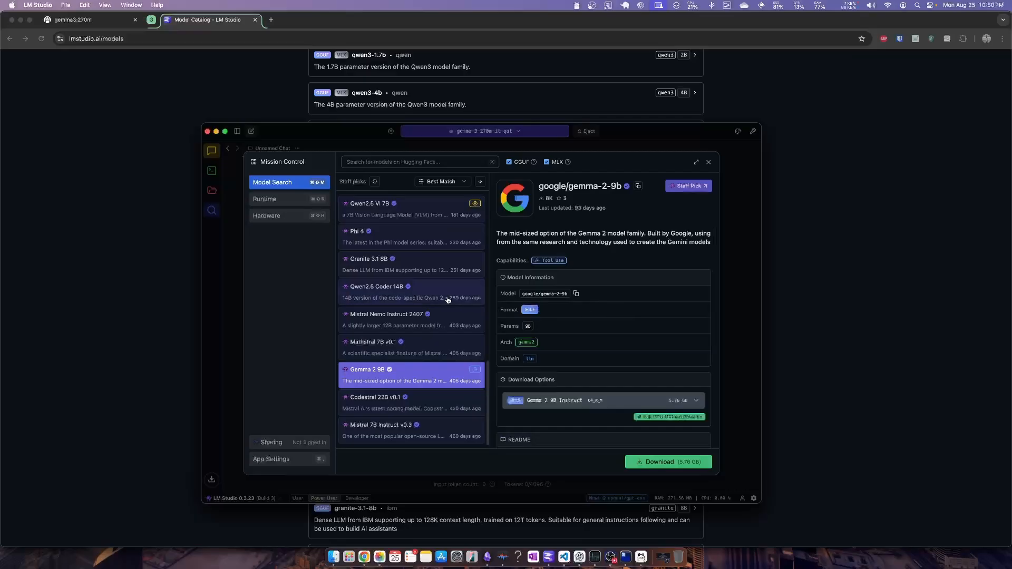
scroll(441, 283, "up", 15)
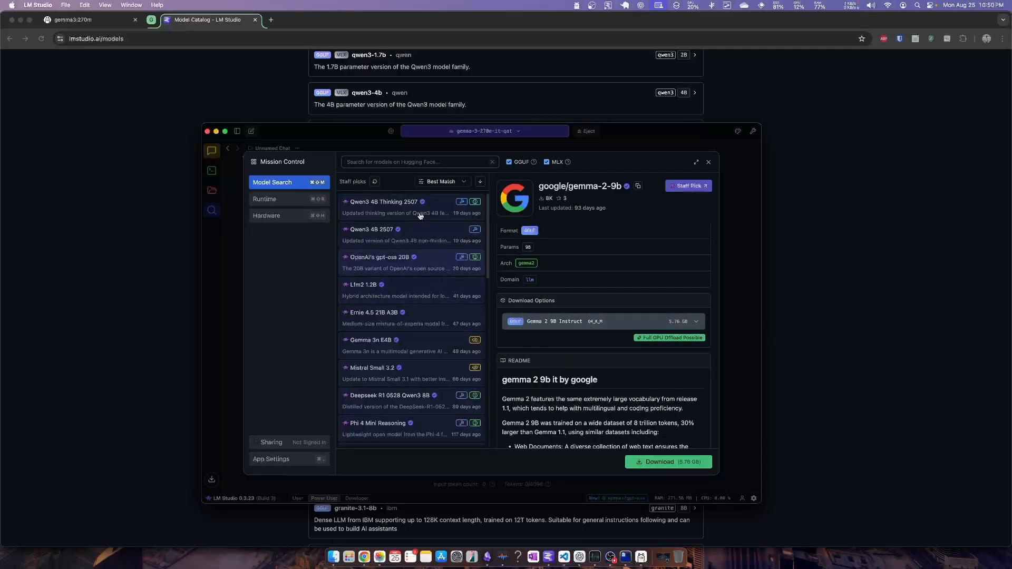
Search the downloadable models for "openai", then for "gemma", and look through the matching models
left_click(398, 160)
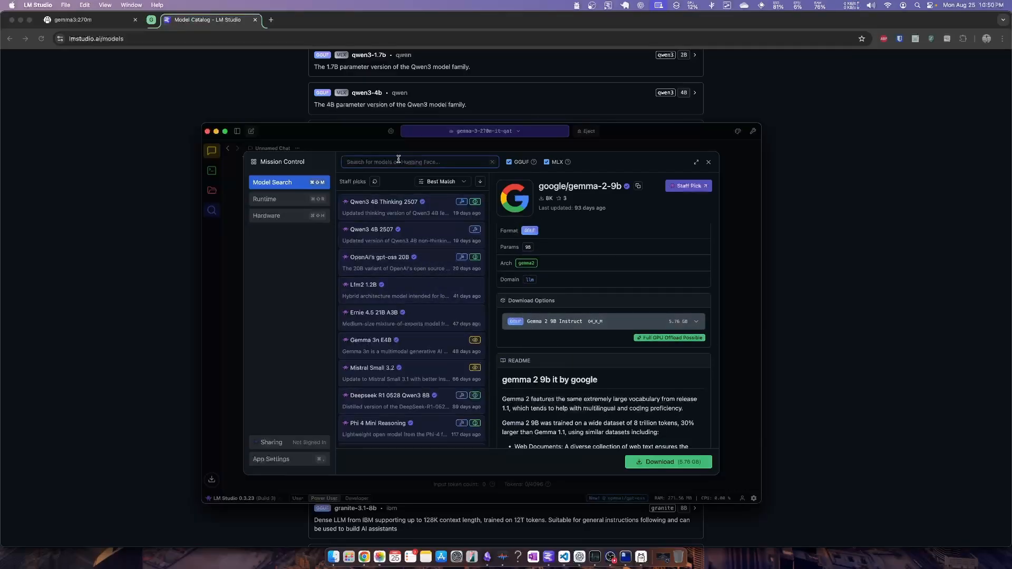
type("openai")
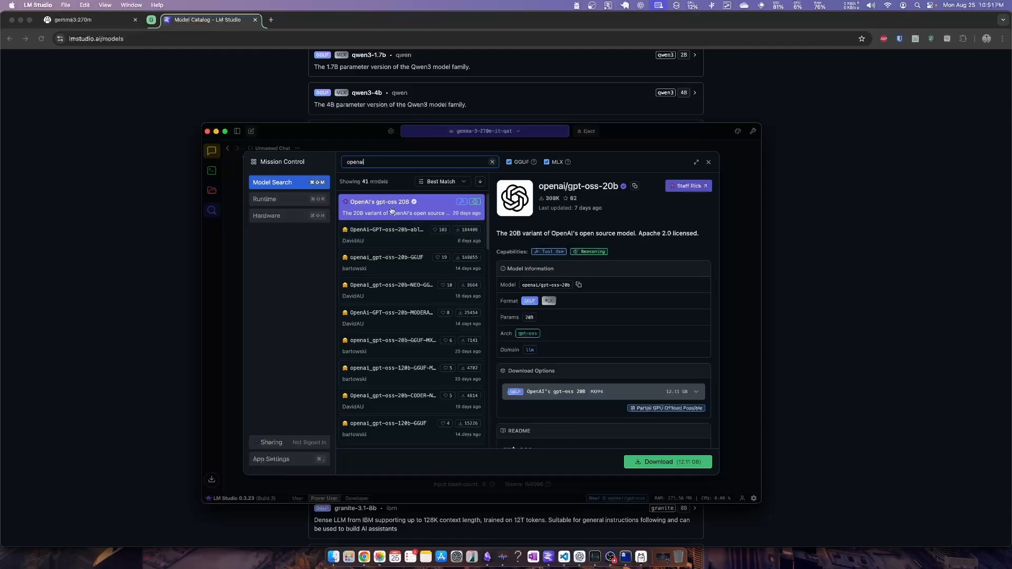
double_click(374, 161)
type("gemma")
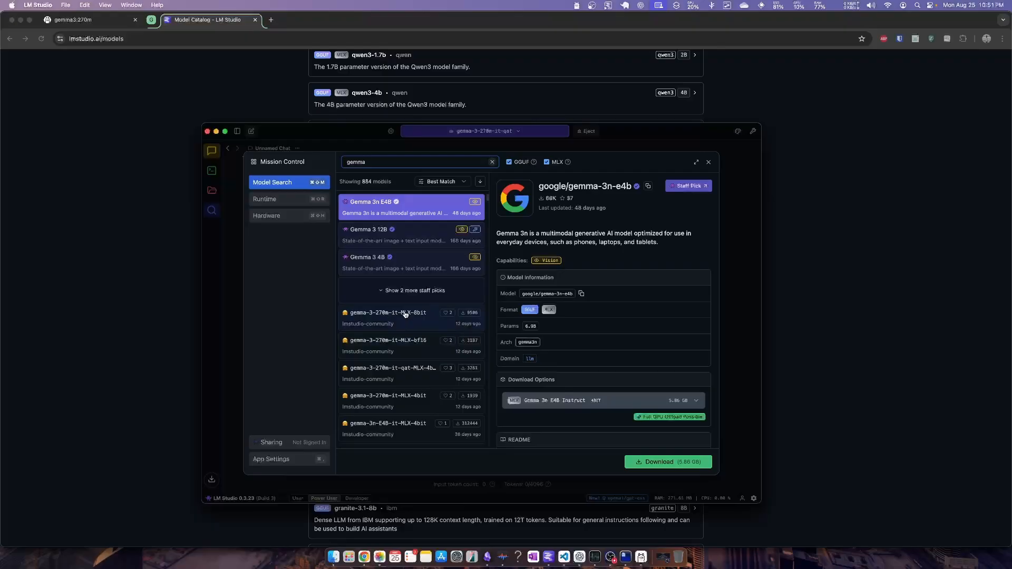
scroll(417, 331, "down", 4)
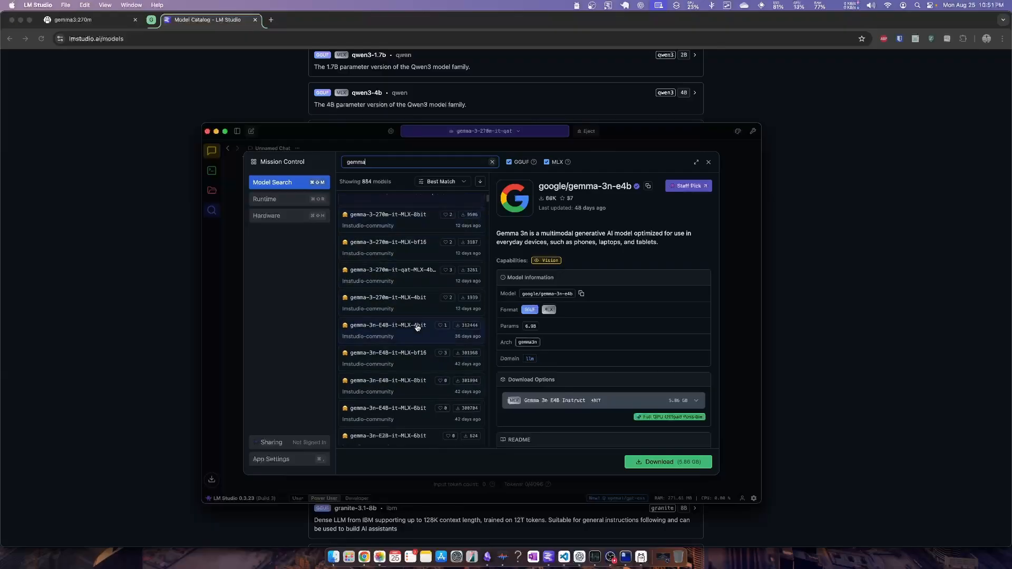
scroll(417, 328, "up", 4)
Close the model search and view the list of locally downloaded models
left_click(216, 197)
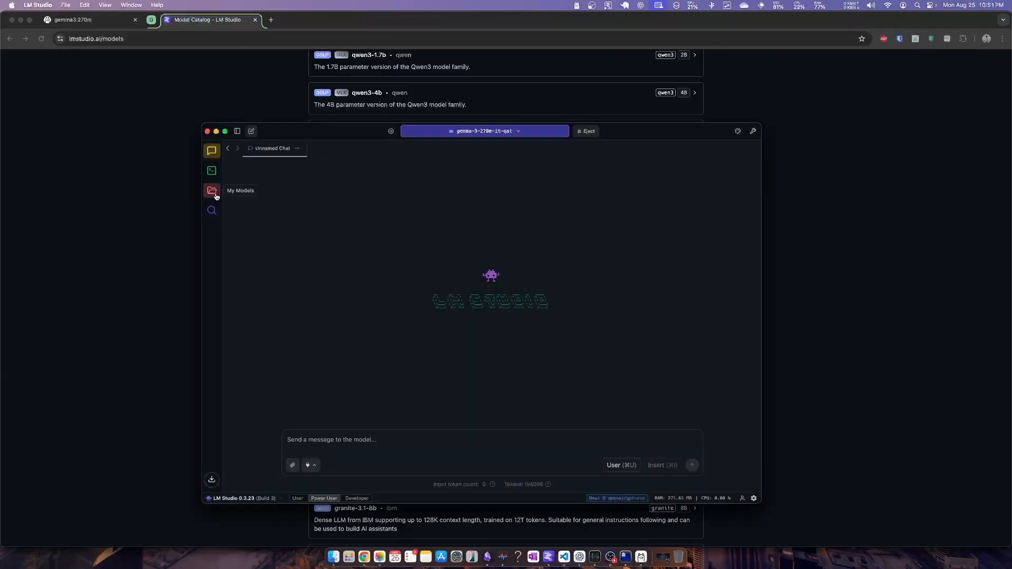
left_click(213, 193)
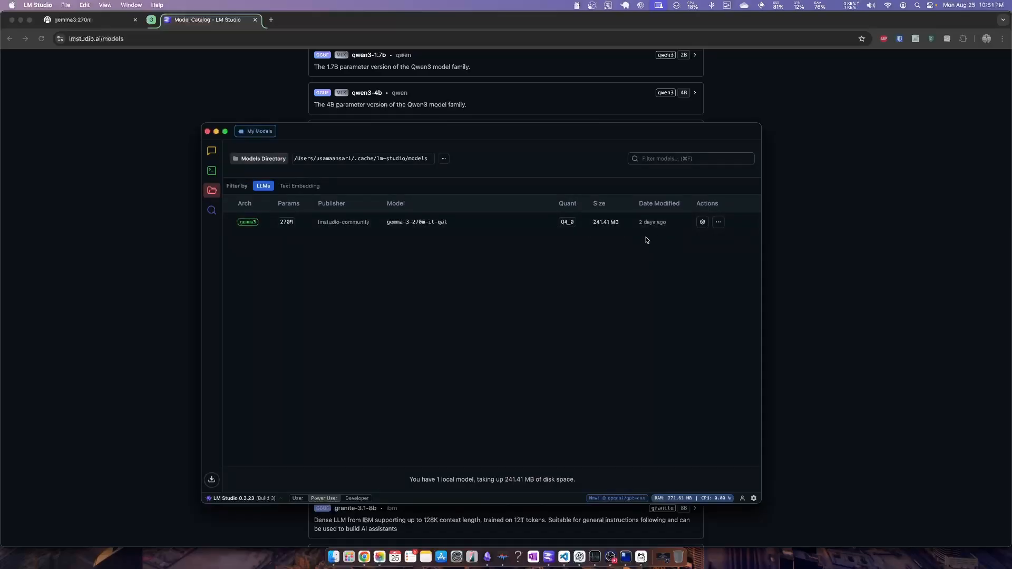
Reopen Mission Control, review the runtime extension packs and the hardware resources, and close it
left_click(216, 214)
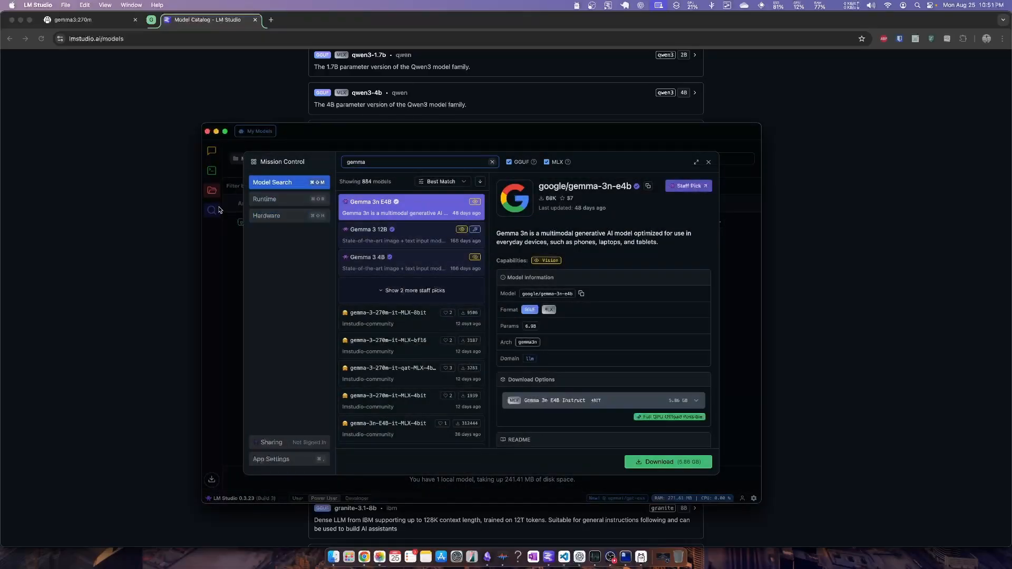
left_click(295, 199)
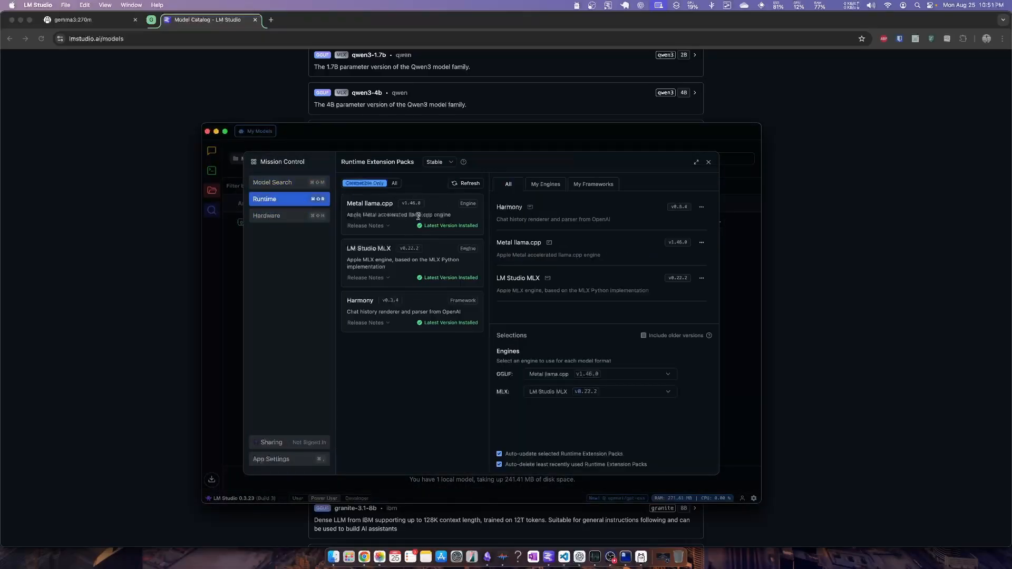
left_click(286, 217)
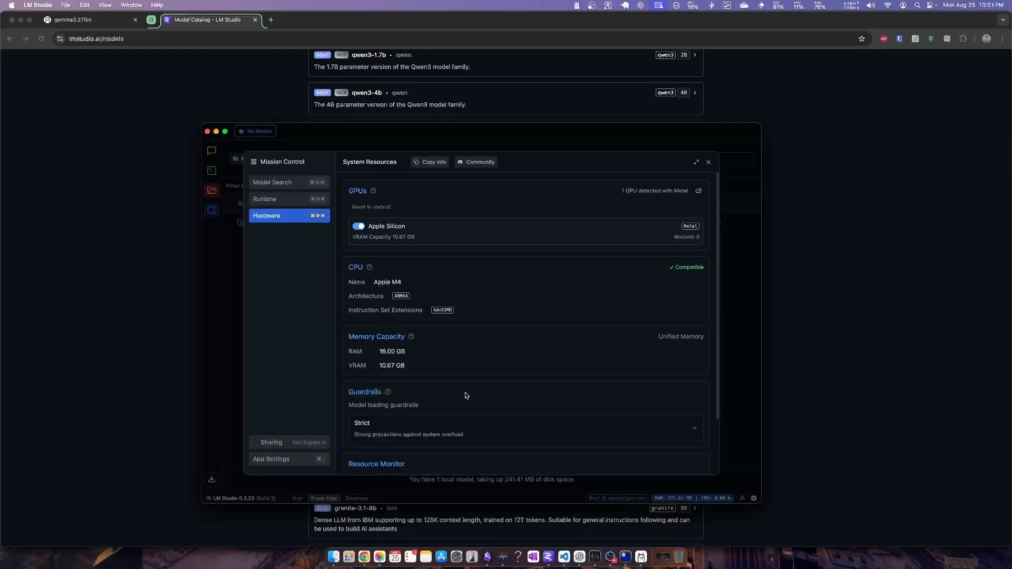
left_click(211, 287)
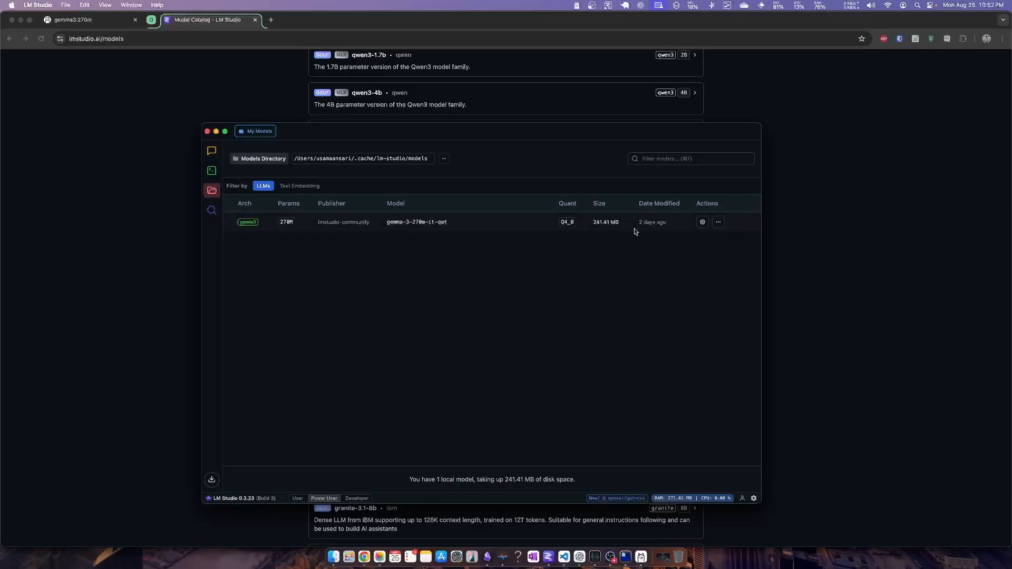
Open the chat view, eject gemma-3-270m-it-qat, and load Gemma 3 270m Instruct Qat again with the offered load parameters
left_click(211, 153)
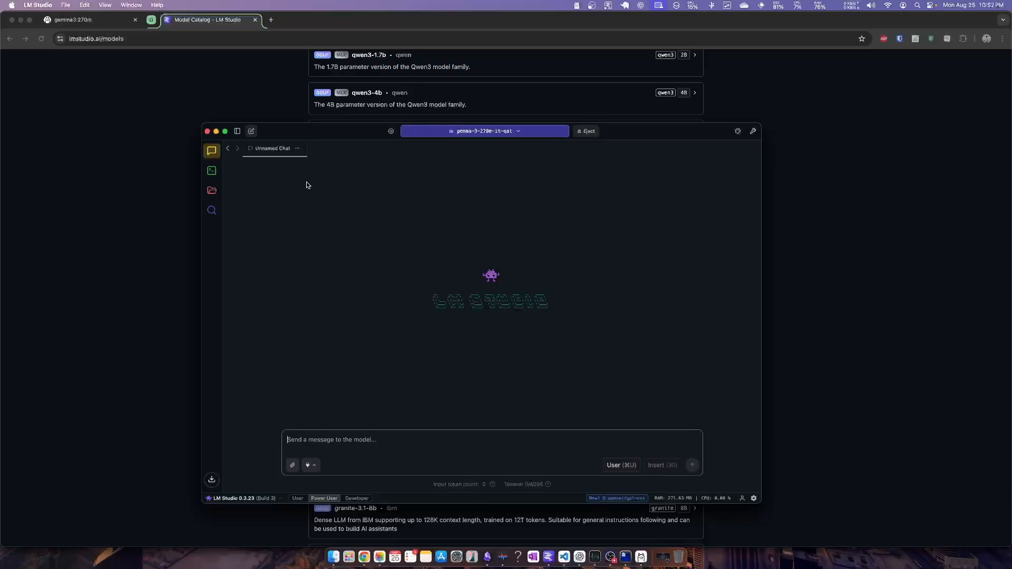
left_click(475, 131)
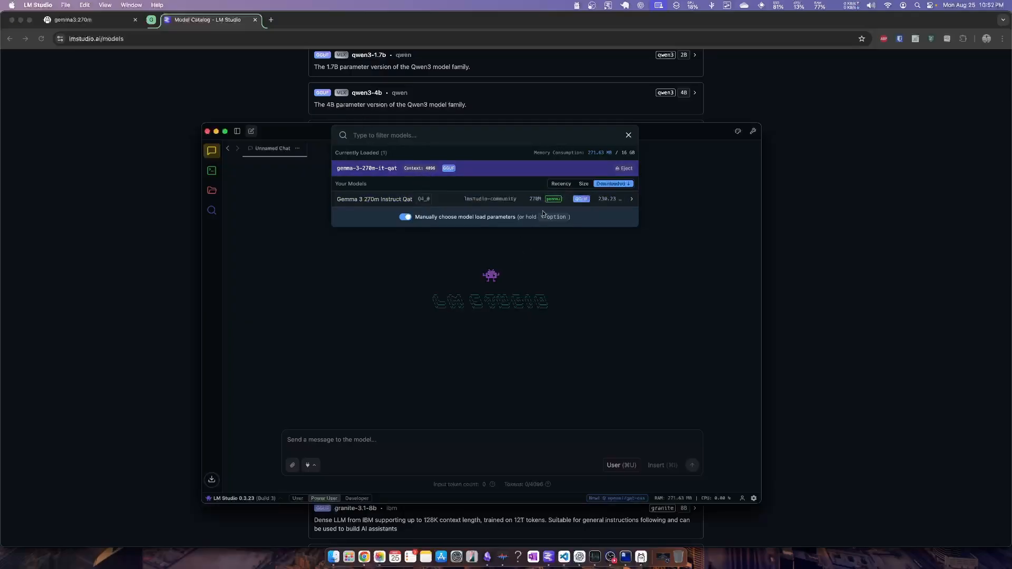
left_click(626, 168)
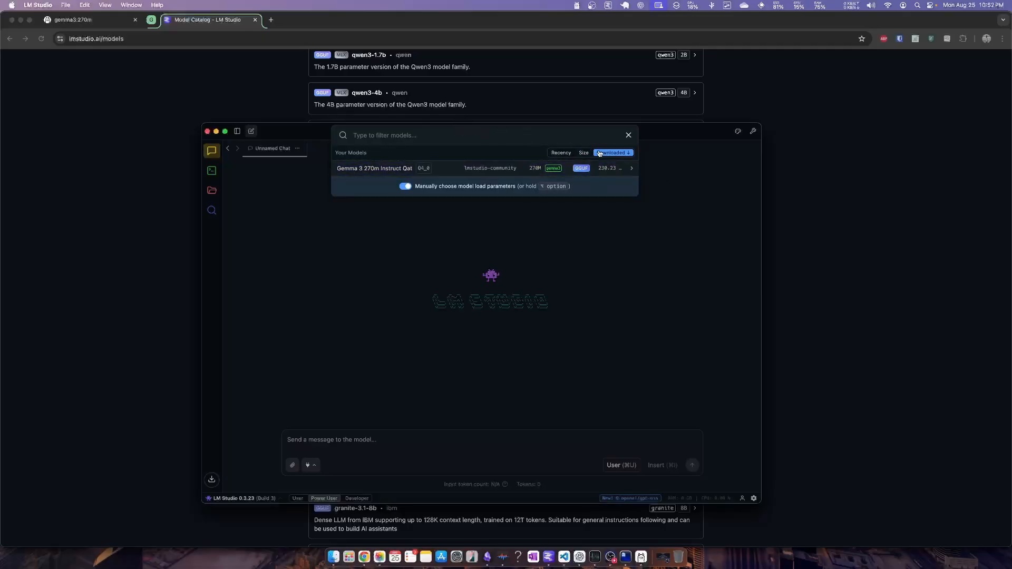
left_click(445, 170)
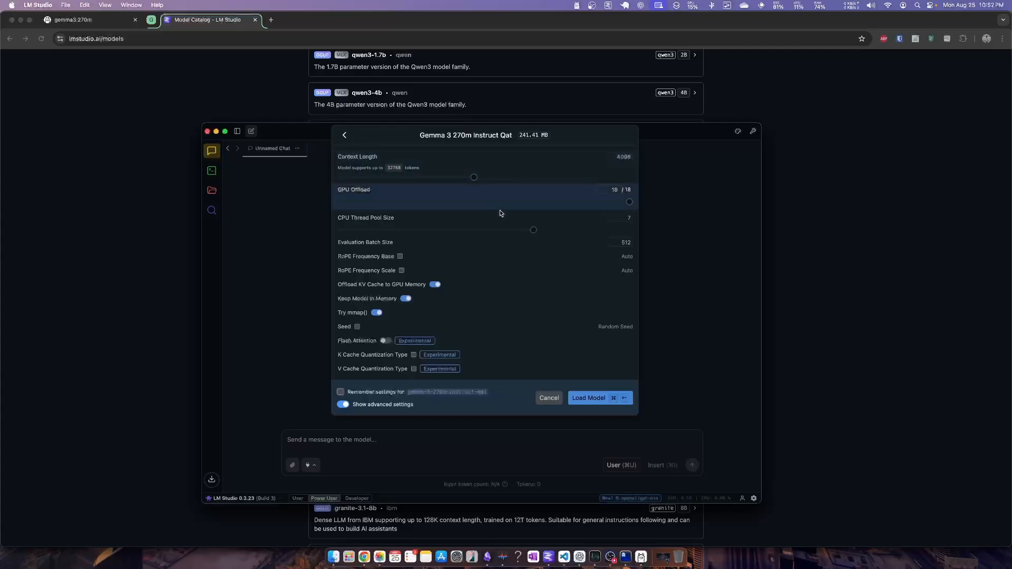
left_click(593, 395)
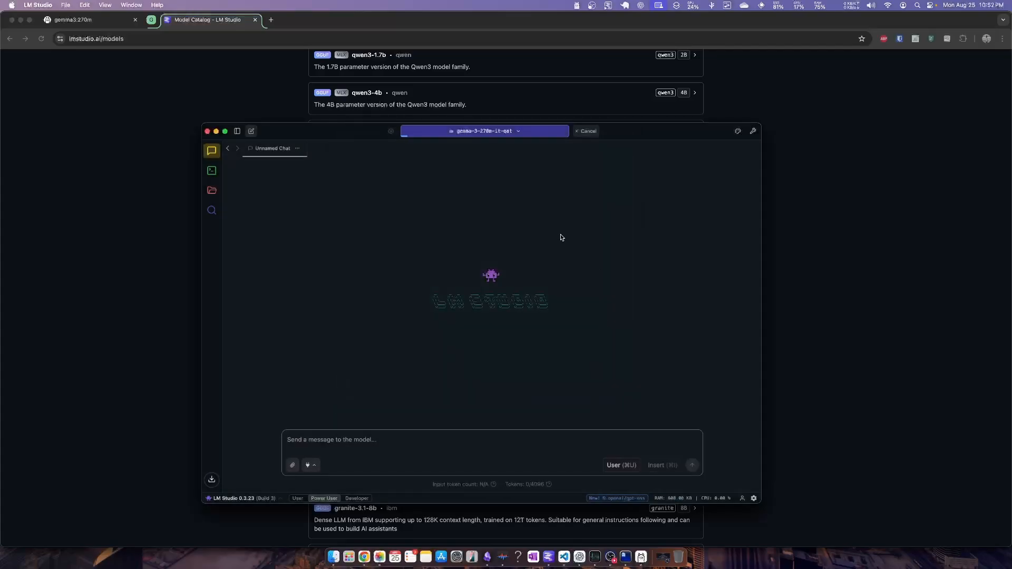
left_click(491, 132)
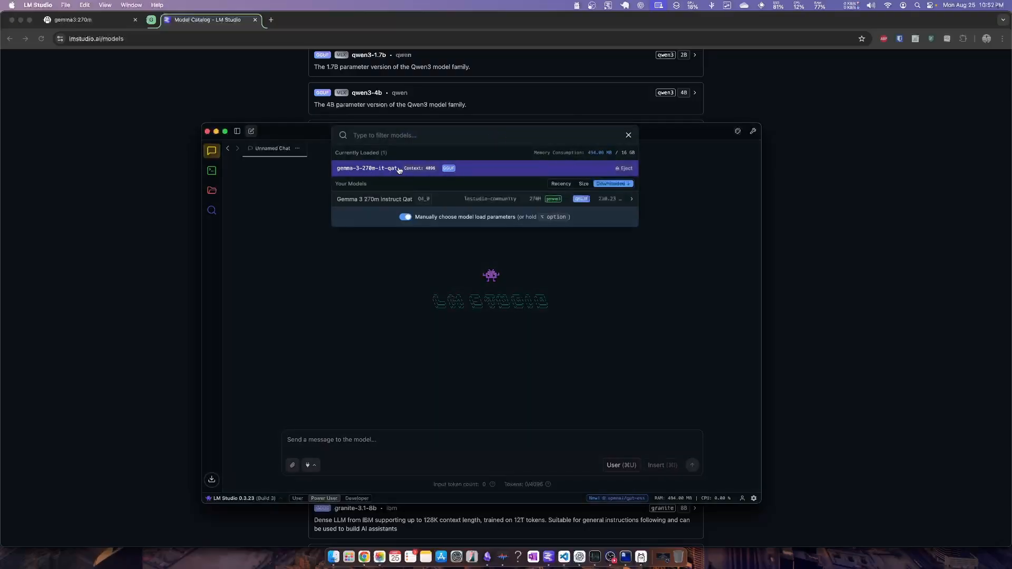
left_click(477, 419)
Send the message "Hi" to the loaded model and check the reply's token generation speed
left_click(474, 438)
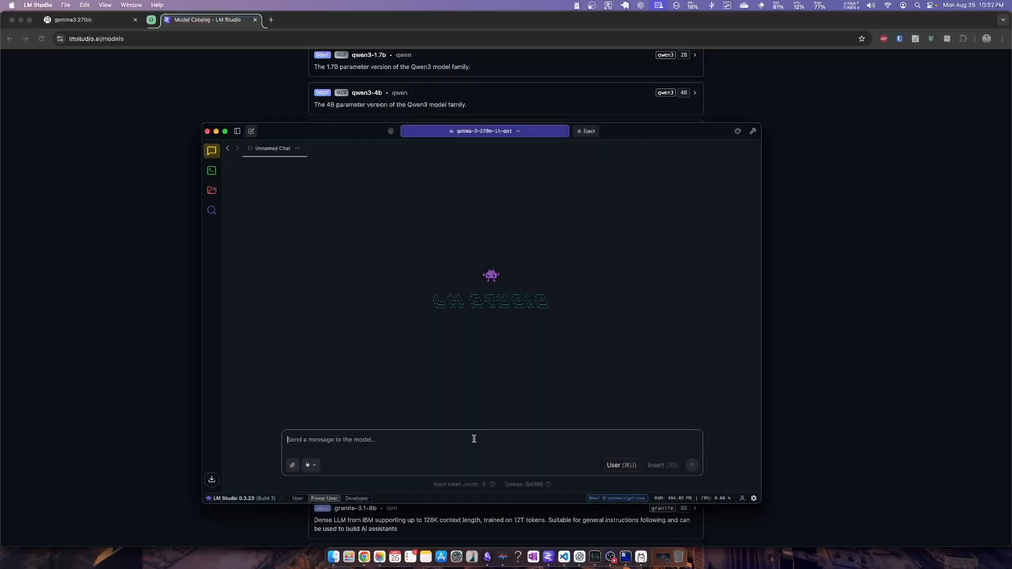
type("Hi")
key("Return")
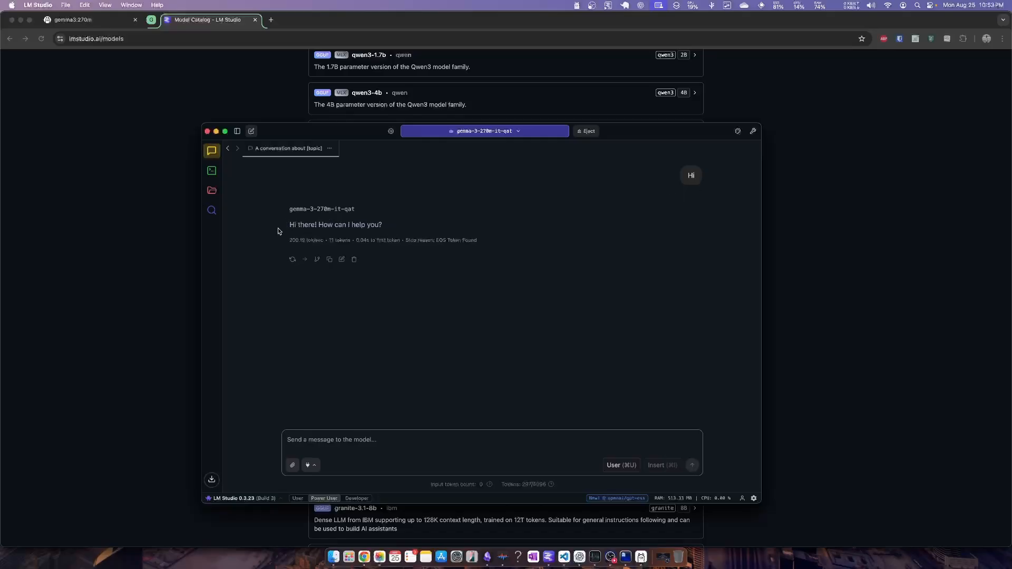
left_click_drag(291, 239, 319, 240)
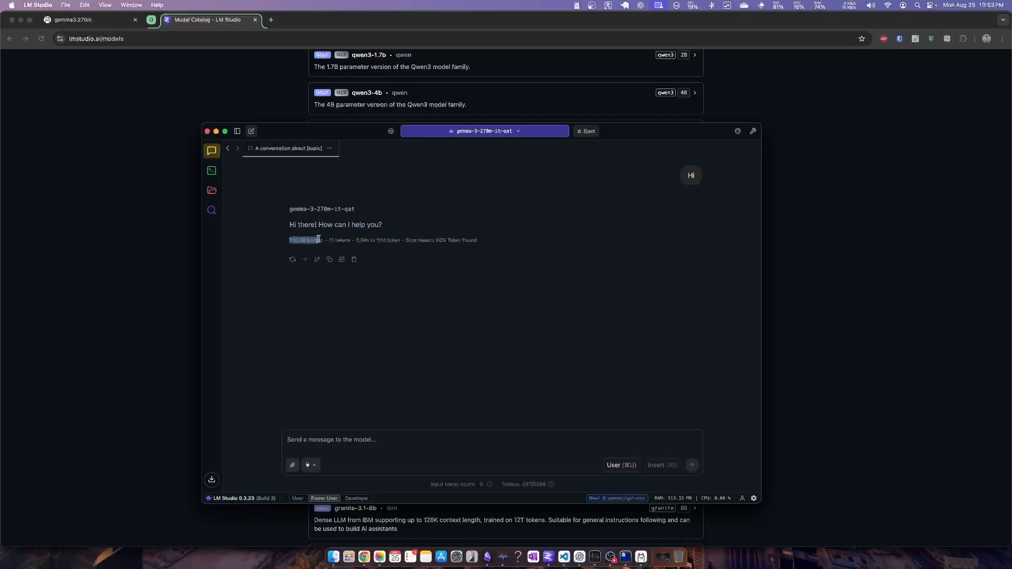
Ask the model to "write a poem on programming" and read through the conversation
left_click(436, 435)
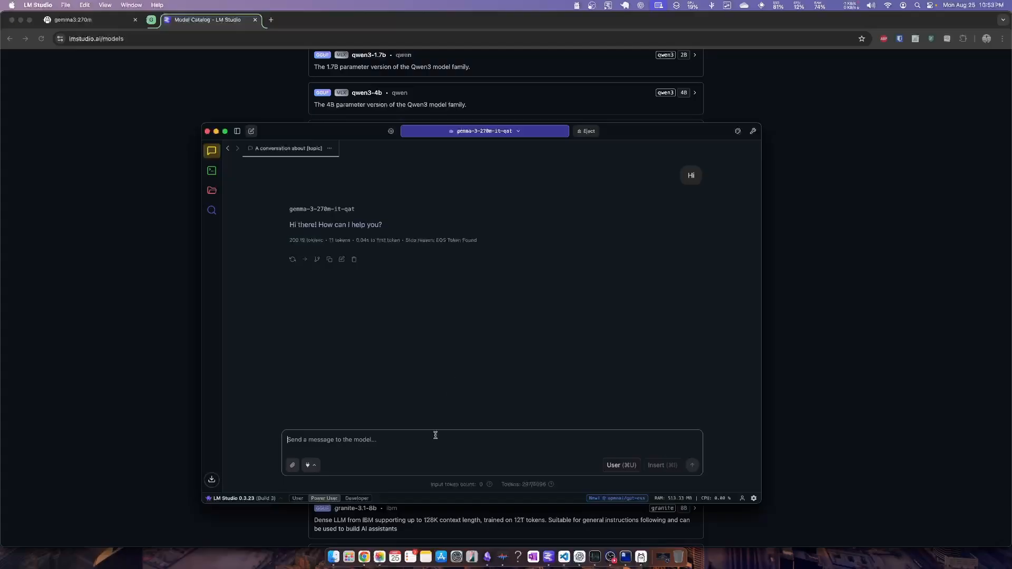
type("write")
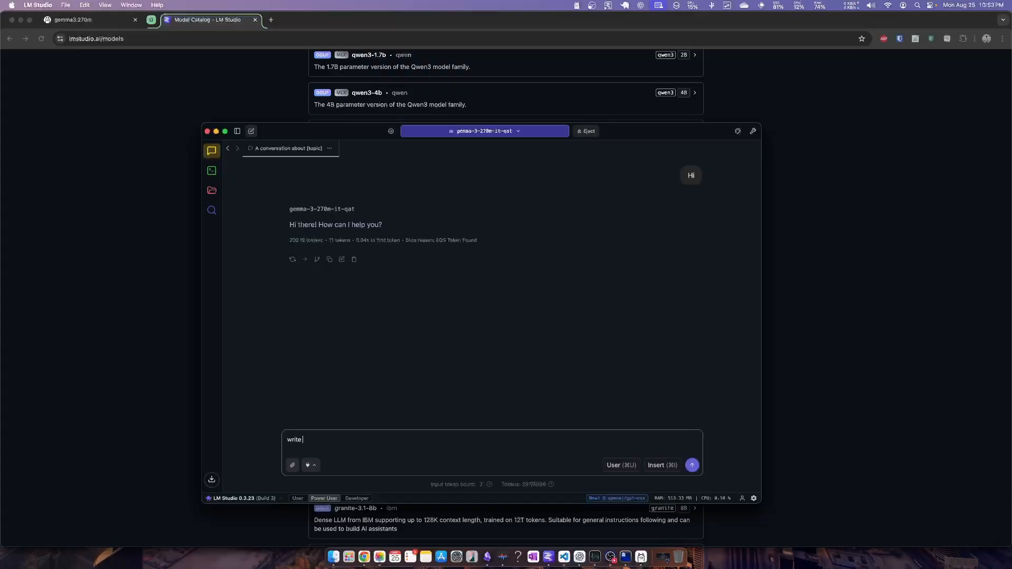
type(" a peom on programming")
key("Return")
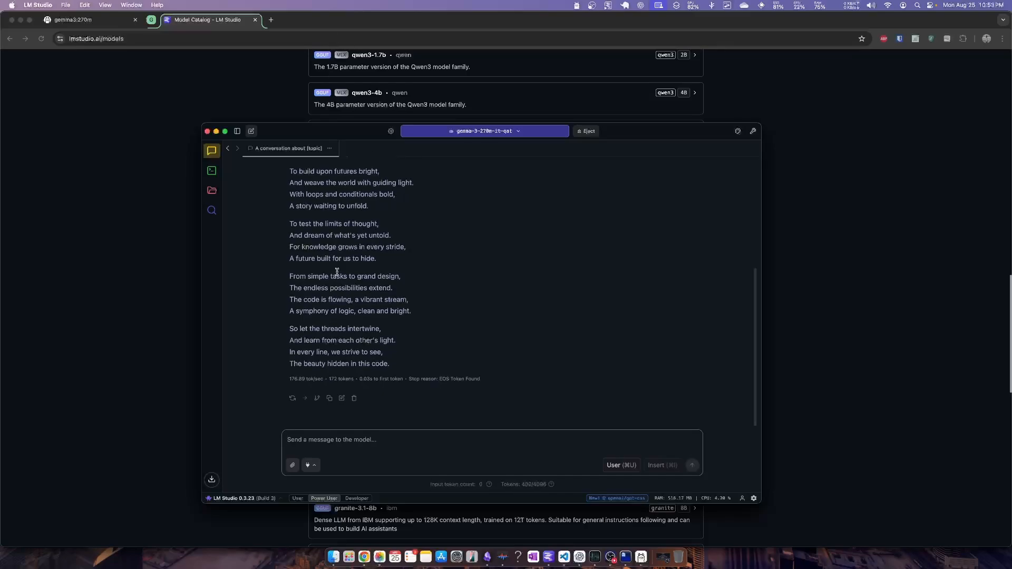
scroll(363, 226, "up", 5)
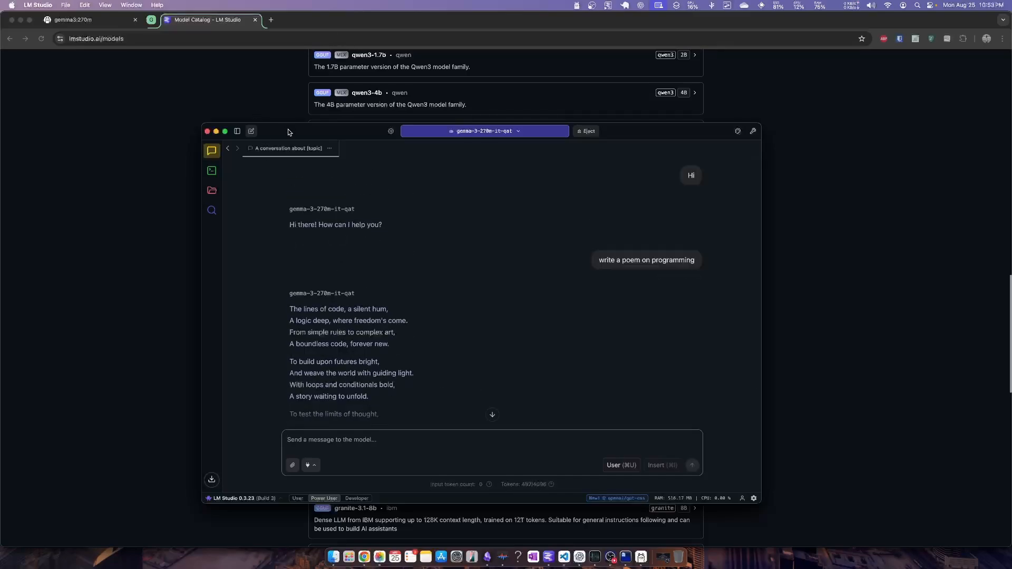
Open the local server page in LM Studio, stop the running server and start it again
left_click_drag(294, 136, 306, 139)
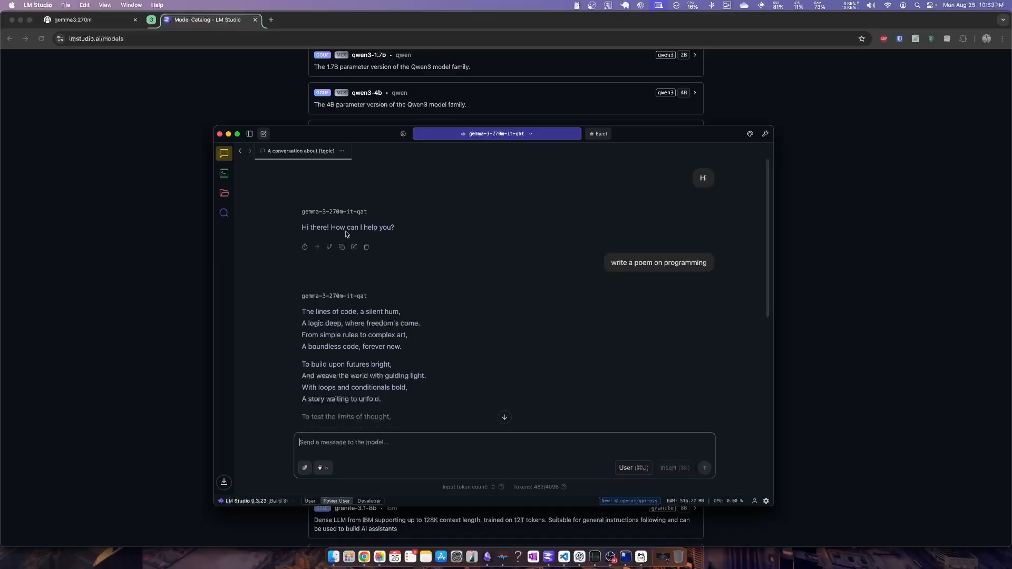
left_click(230, 176)
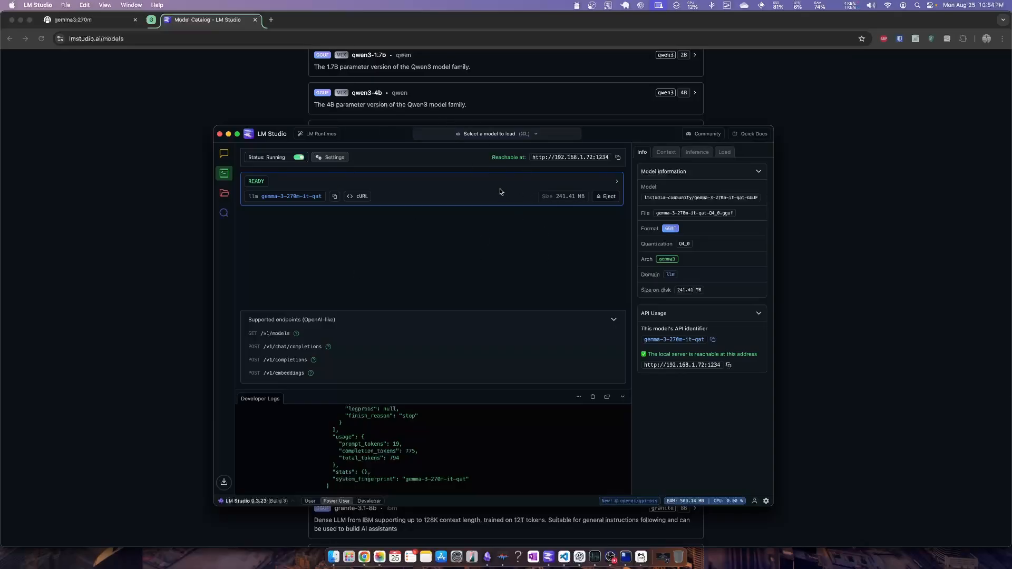
left_click(299, 157)
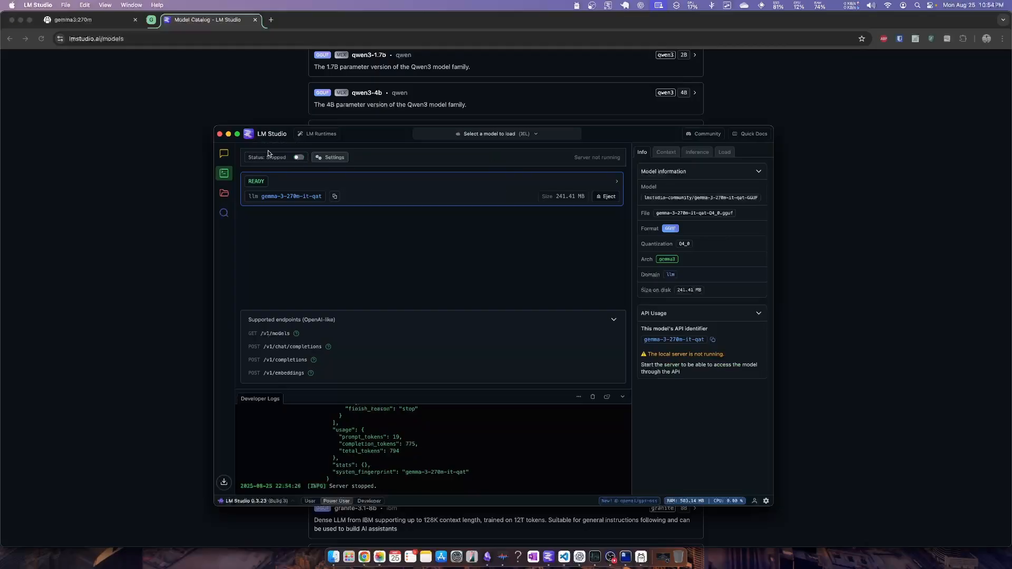
left_click(299, 157)
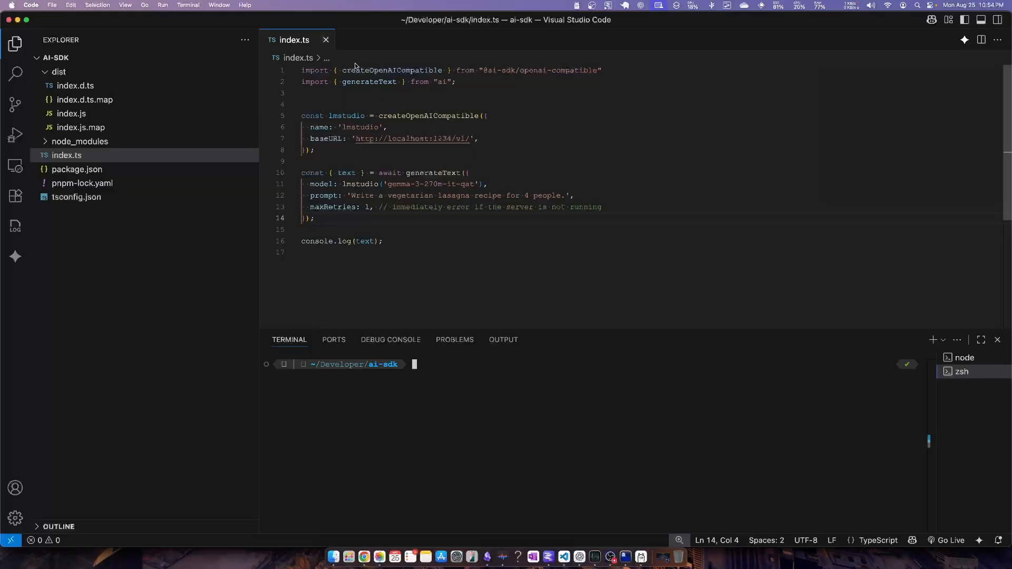
Switch to Visual Studio Code and examine the imports in index.ts and the name and baseURL options of createOpenAICompatible
left_click_drag(447, 253, 269, 21)
left_click(620, 142)
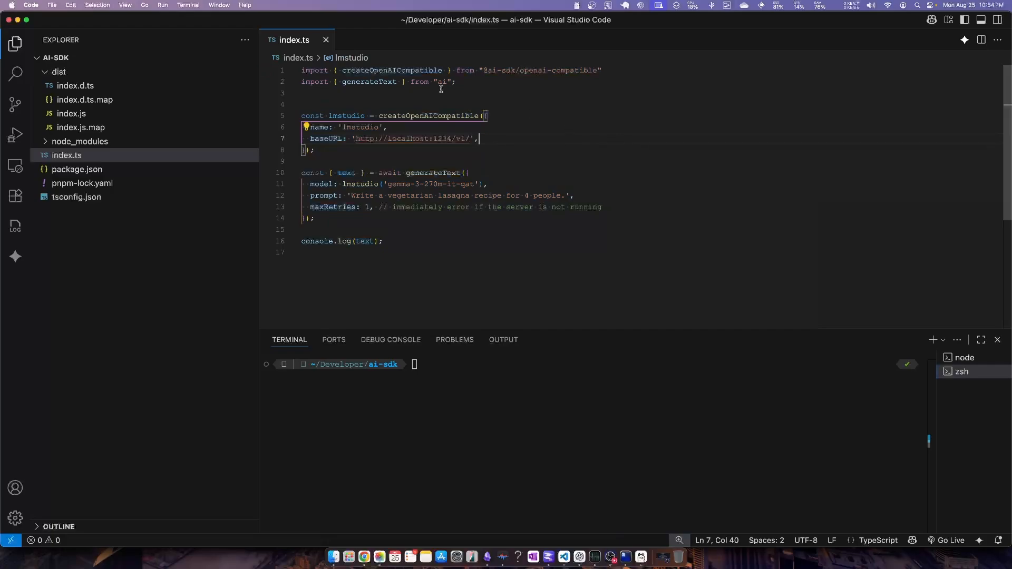
left_click(430, 247)
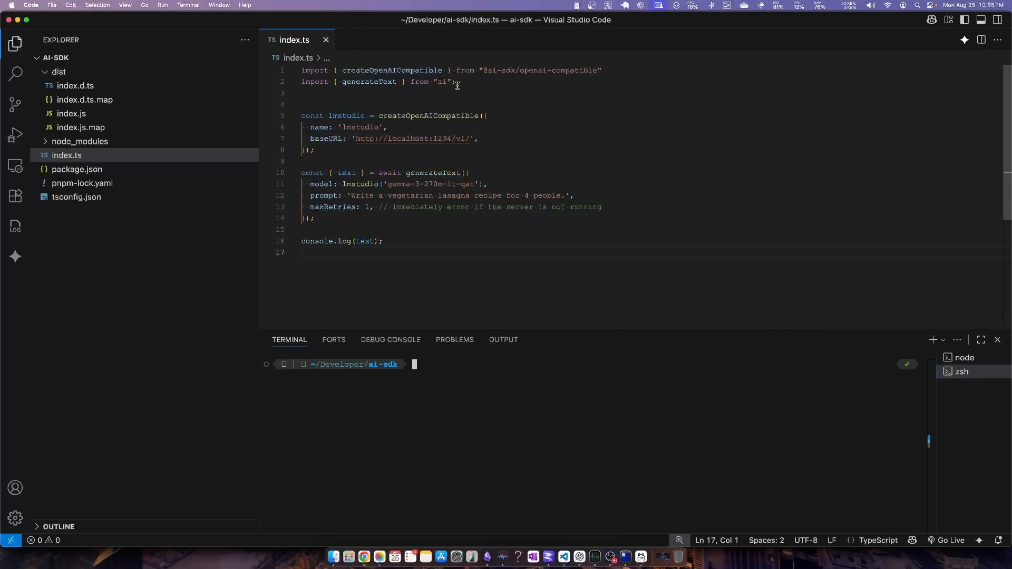
left_click_drag(447, 81, 299, 71)
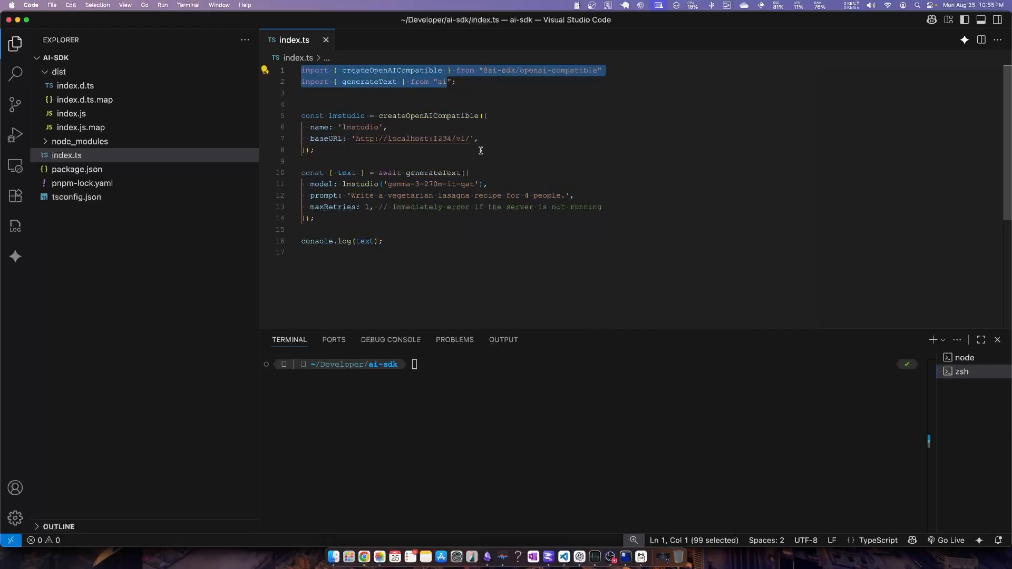
left_click(529, 154)
double_click(422, 116)
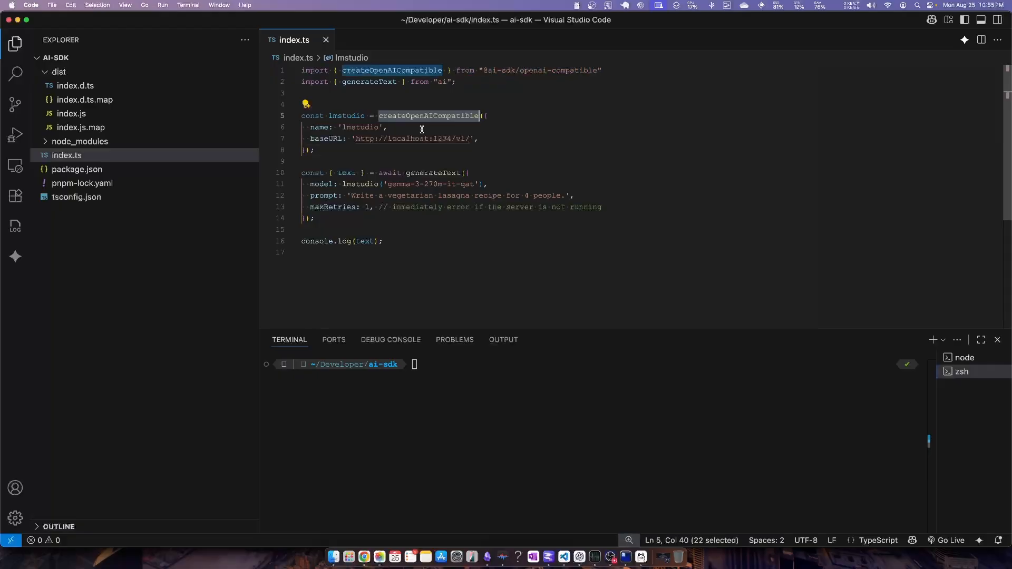
left_click(509, 137)
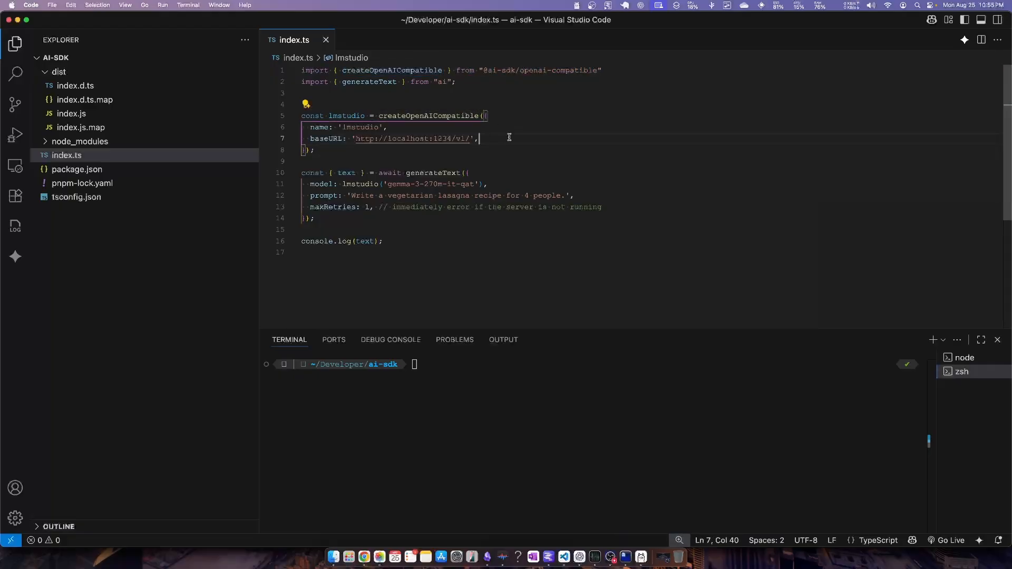
double_click(329, 127)
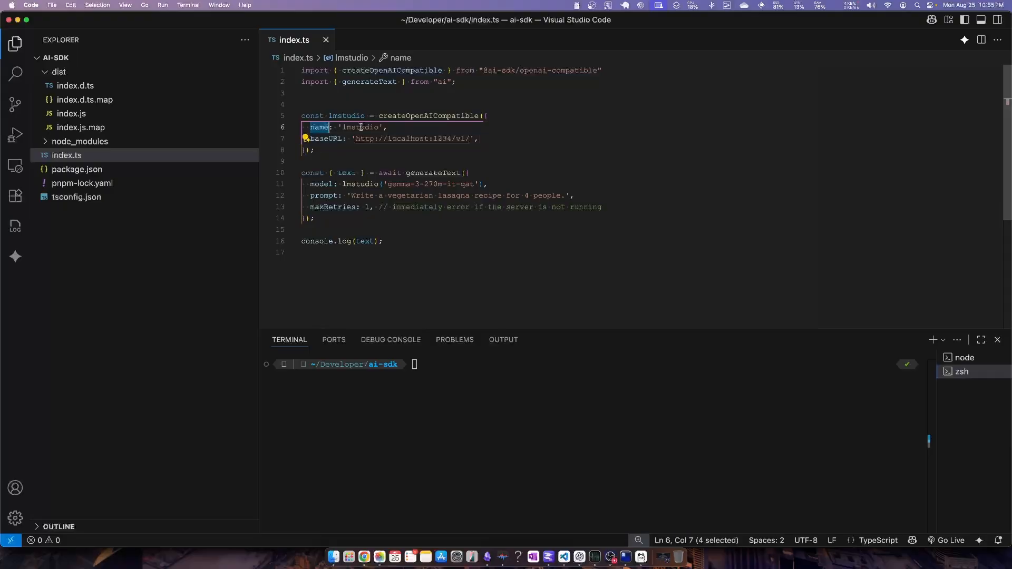
double_click(335, 138)
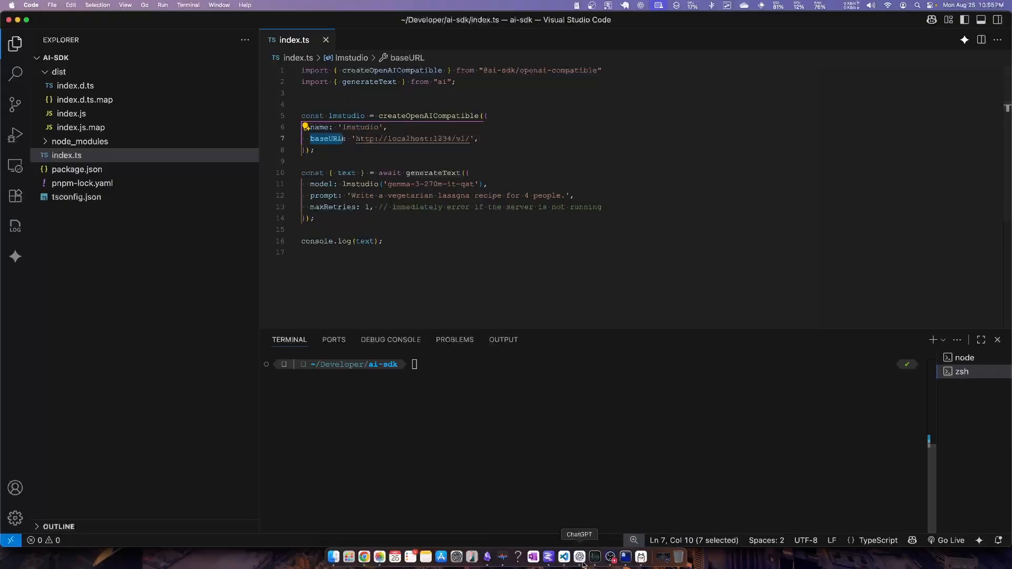
Check the server's reachable address in LM Studio, then return to Visual Studio Code and review the lmstudio provider block in index.ts
left_click(548, 557)
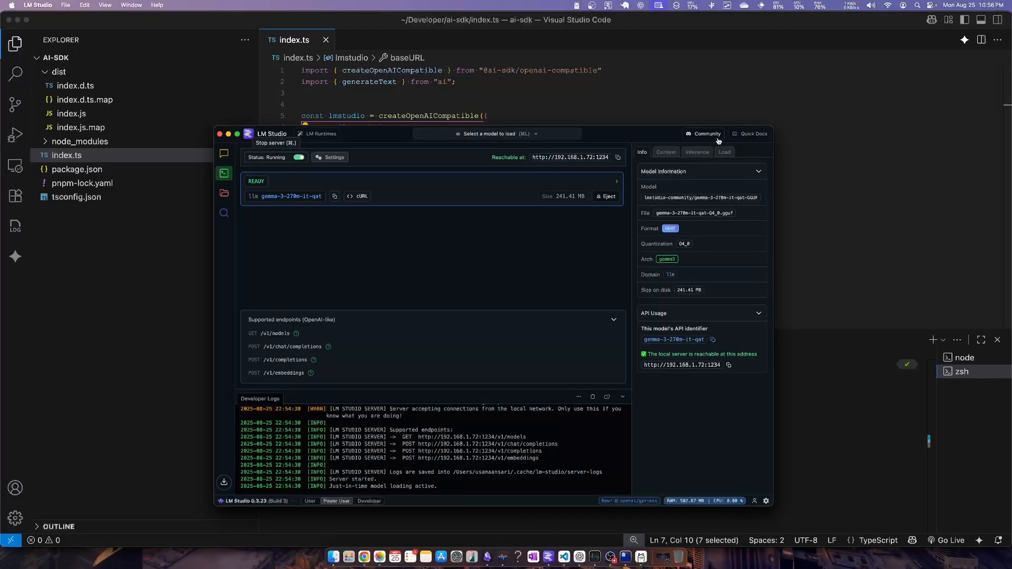
left_click(524, 94)
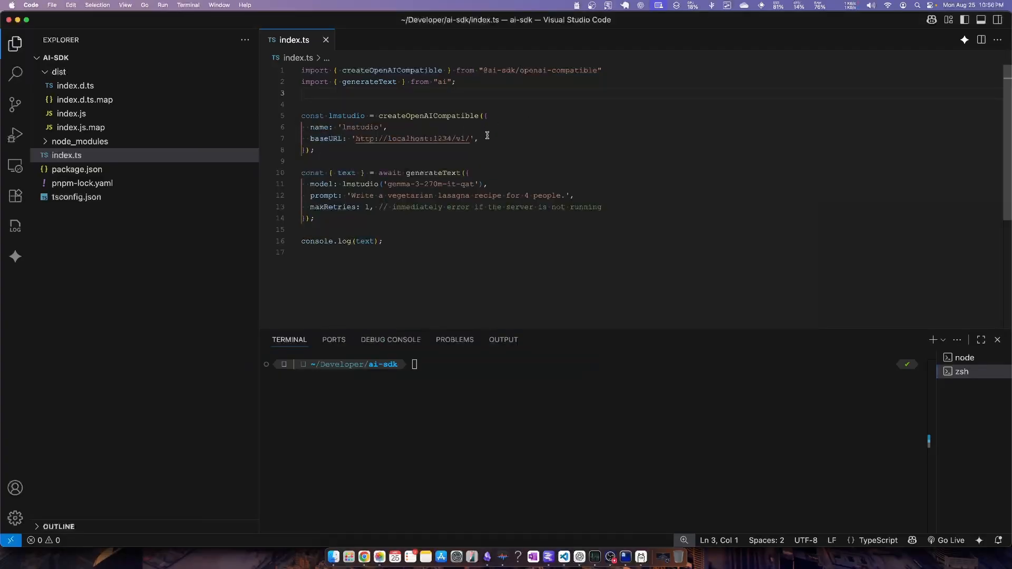
left_click_drag(487, 136, 302, 127)
left_click(437, 152)
left_click(349, 117)
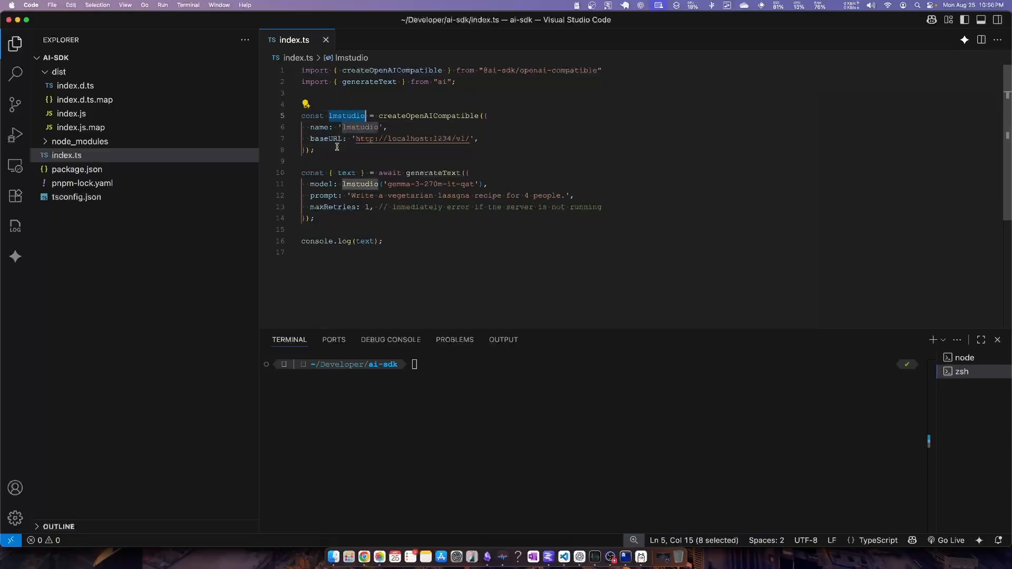
left_click_drag(336, 150, 284, 116)
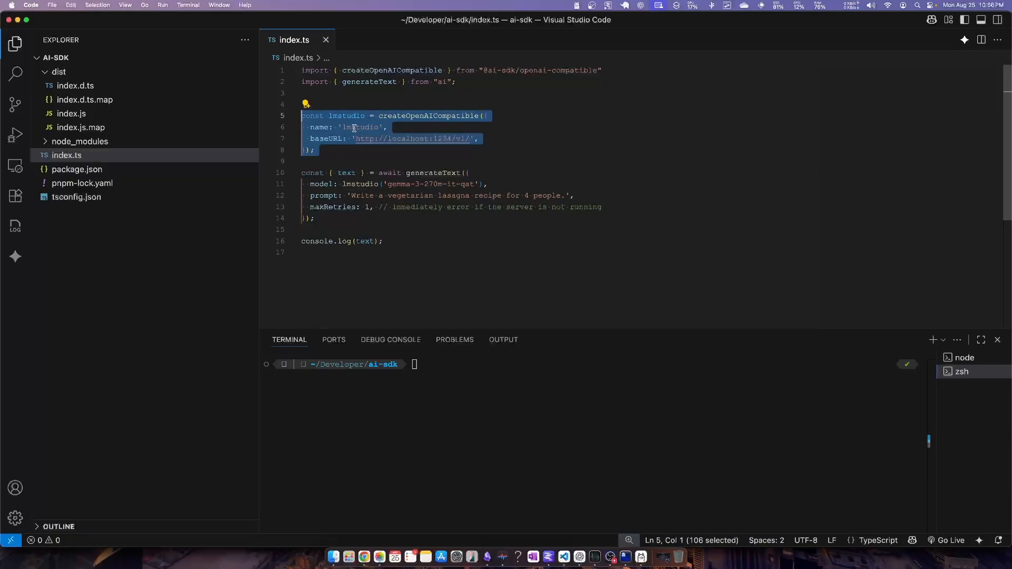
Examine the generateText call in index.ts, comparing its model name with LM Studio's API identifier, and review maxRetries and the text result
left_click(445, 170)
double_click(436, 172)
mouse_move(434, 164)
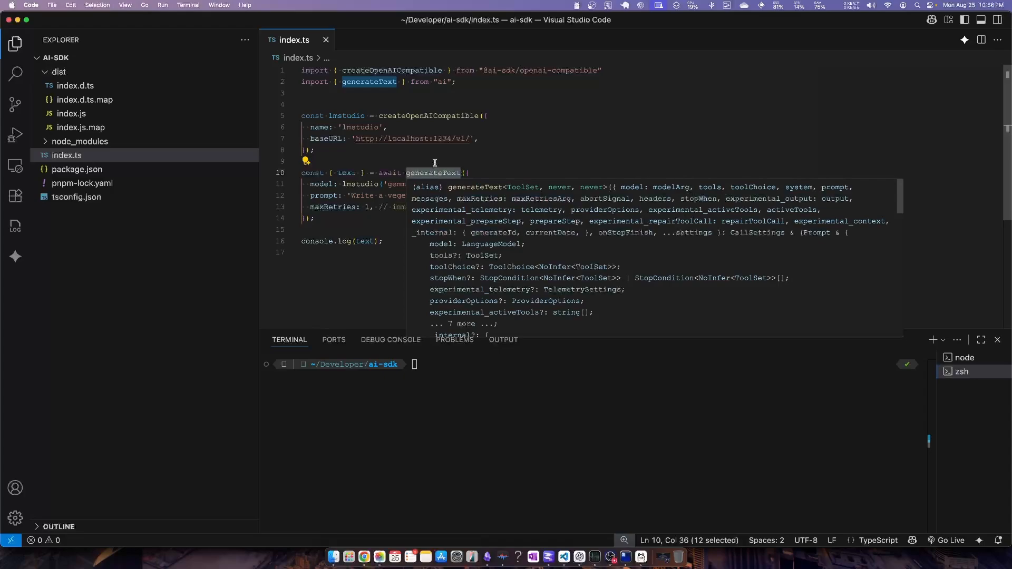
left_click(348, 151)
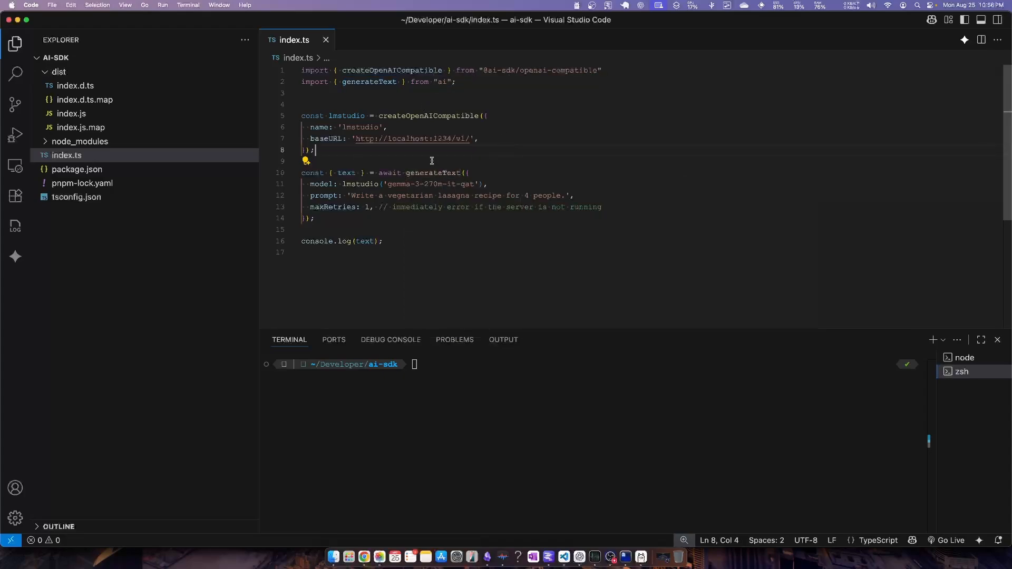
double_click(323, 184)
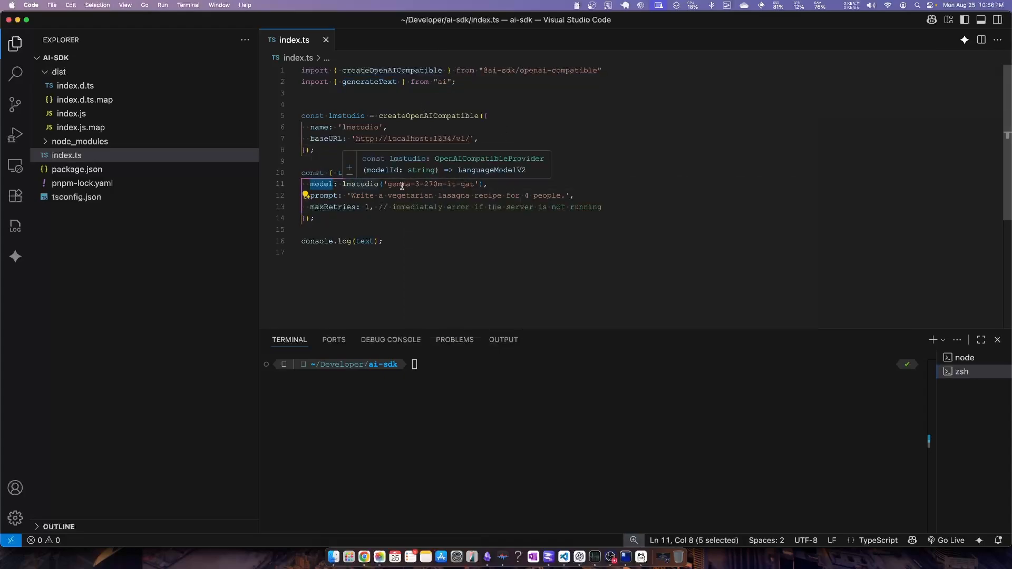
key("super+Tab")
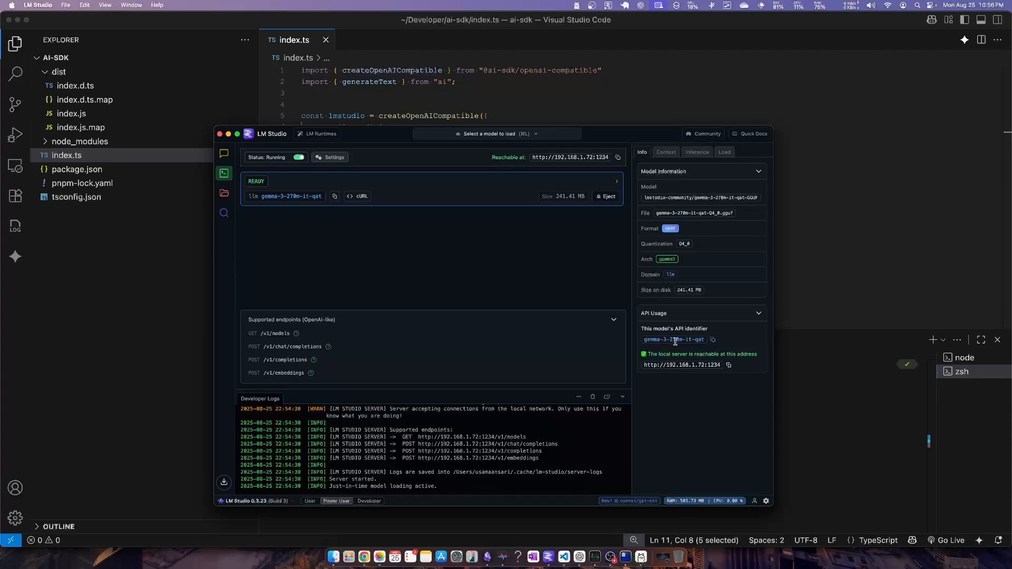
left_click(852, 208)
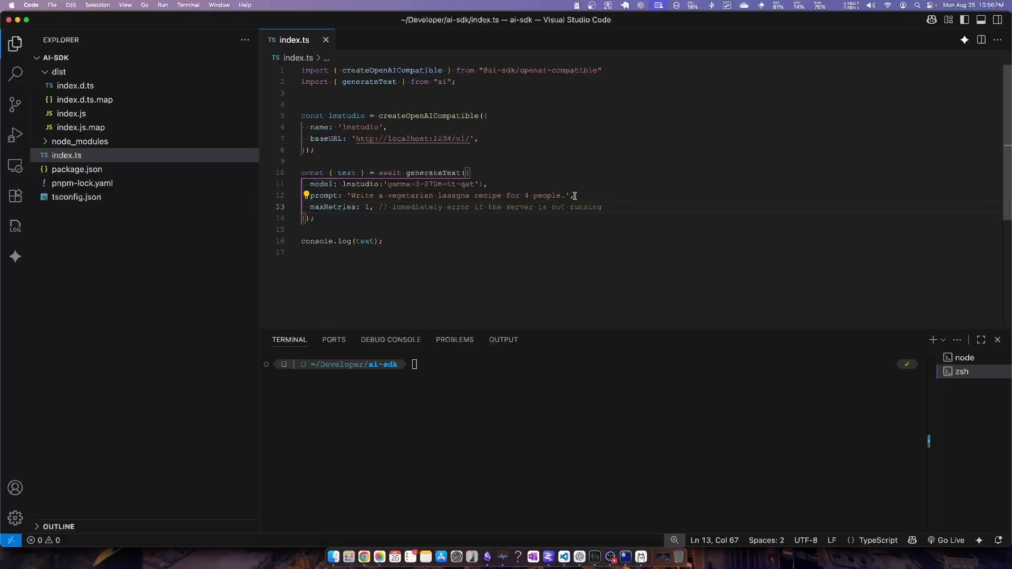
double_click(331, 208)
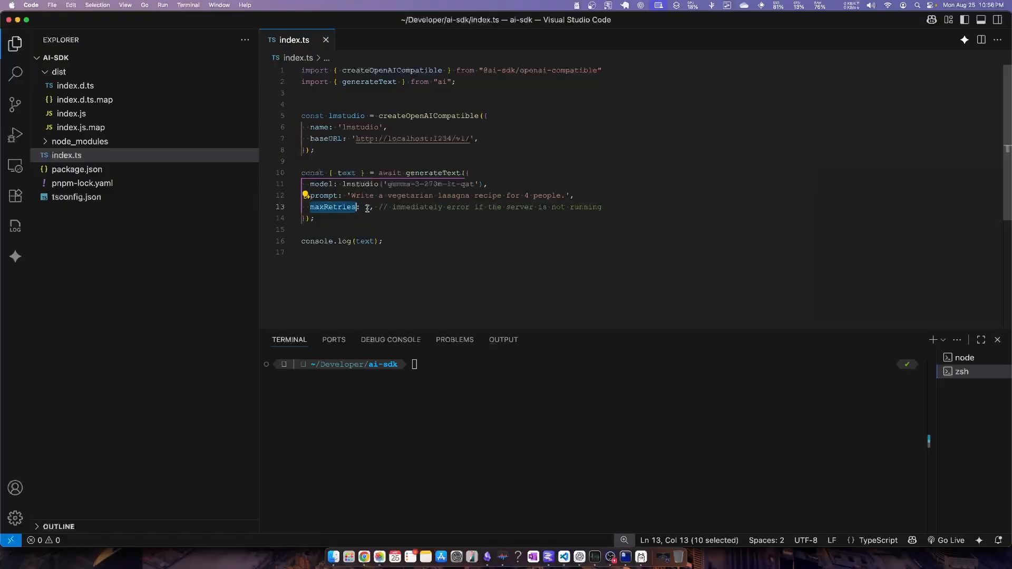
double_click(347, 173)
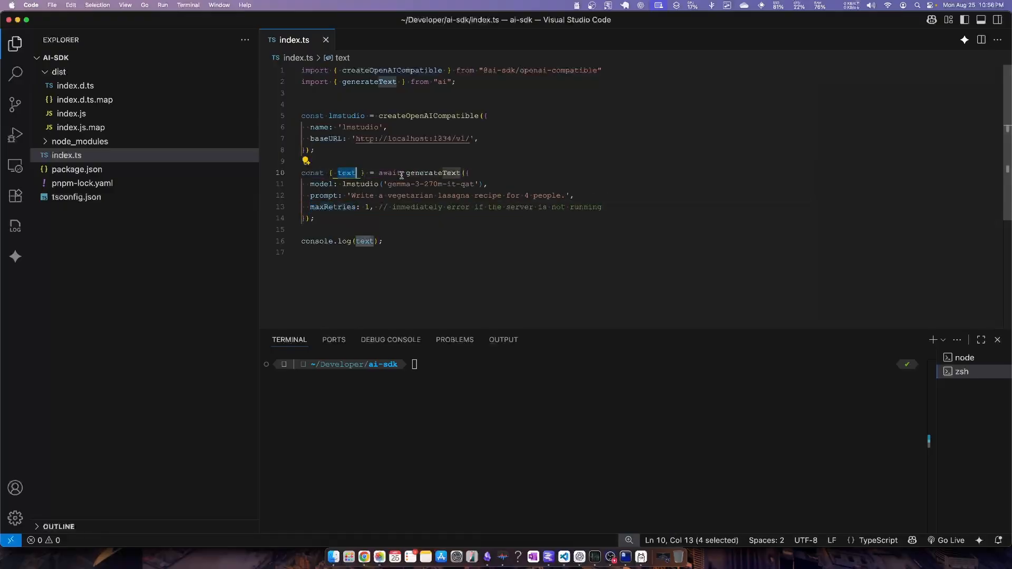
Run the AI SDK project in the integrated terminal with npm start
left_click(442, 255)
key("shift+Up")
left_click(458, 247)
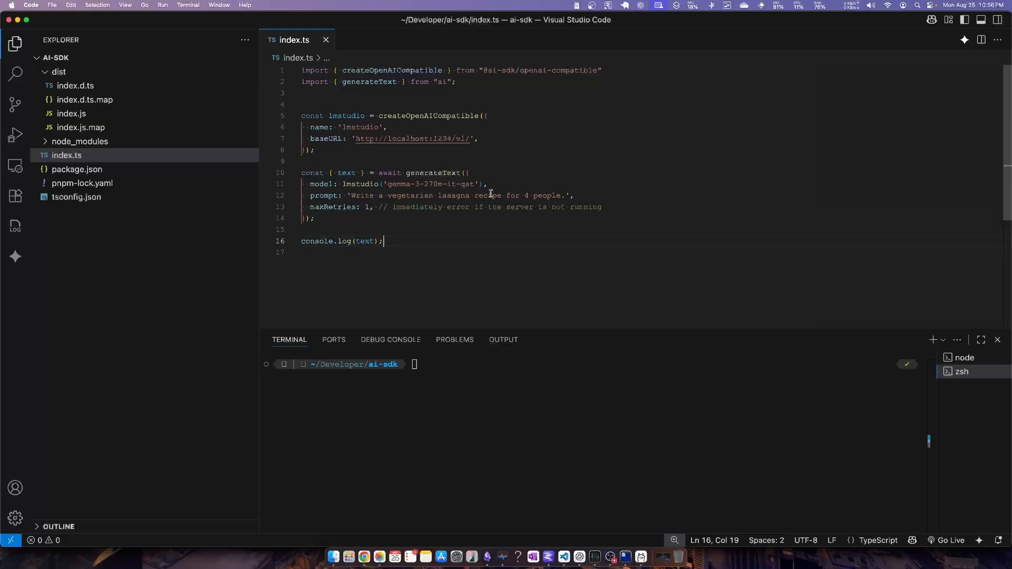
left_click(531, 391)
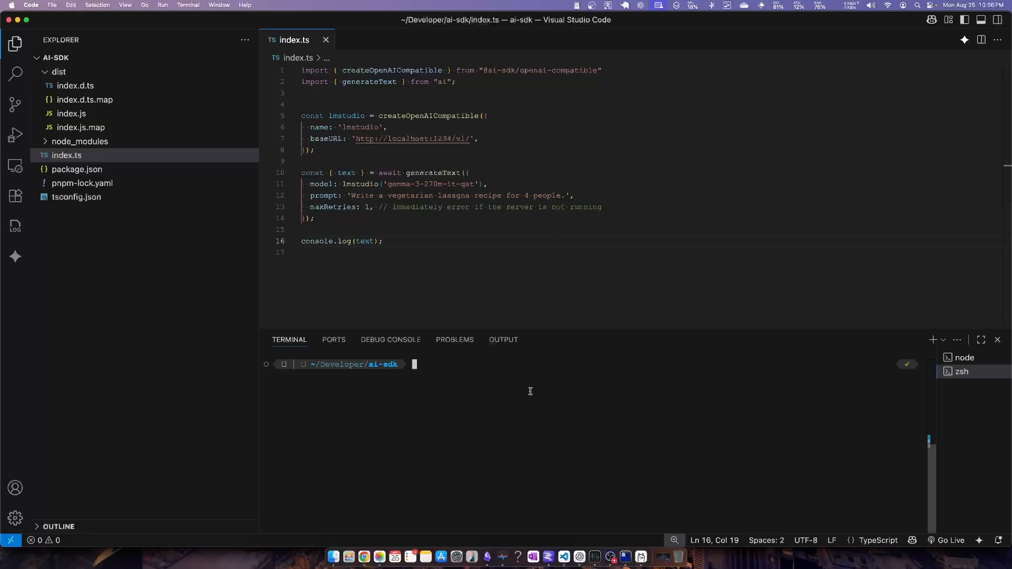
type("npm start")
key("Return")
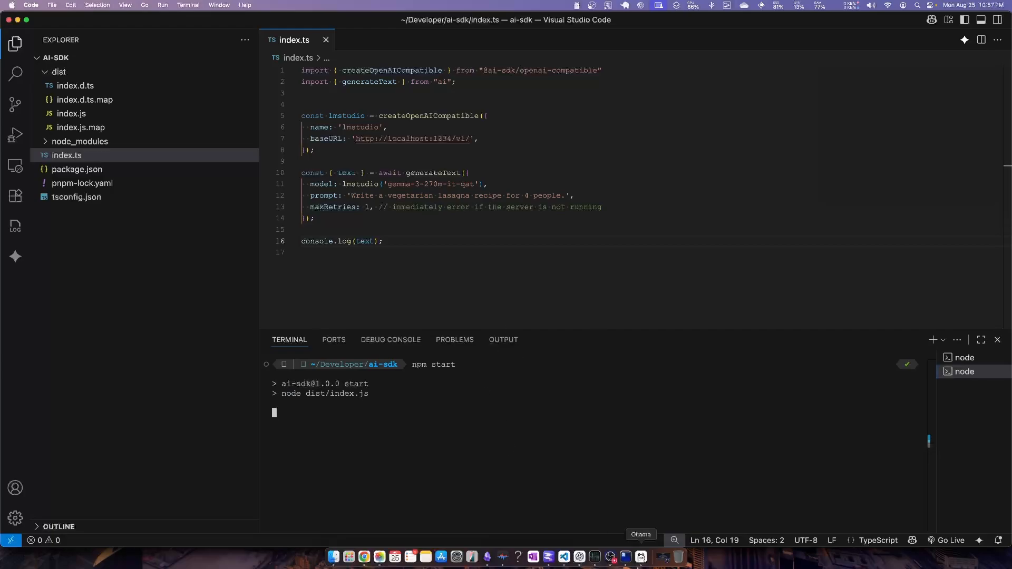
Switch to LM Studio to check the end of the developer logs for the request, and return to Visual Studio Code
left_click(549, 559)
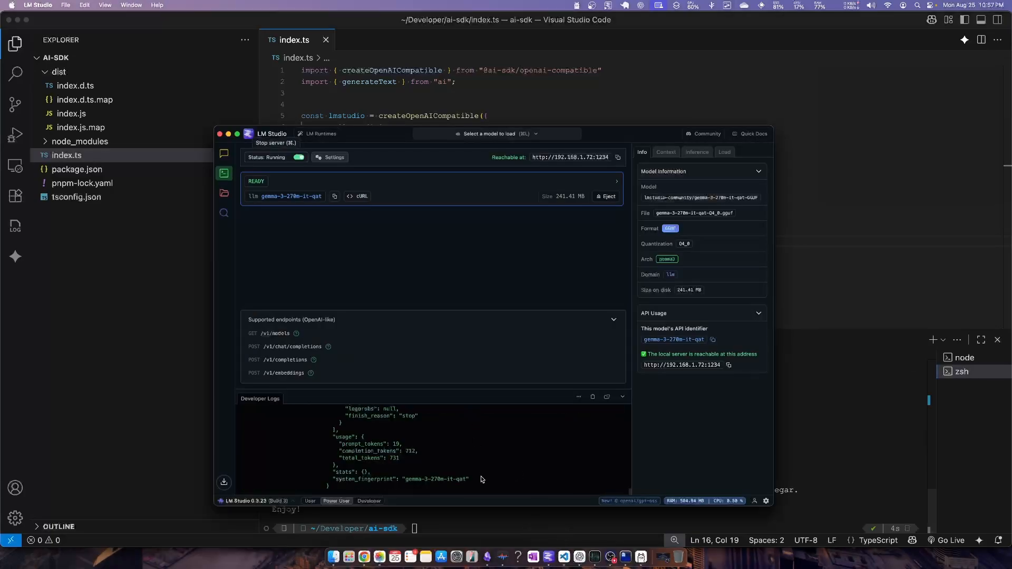
scroll(451, 440, "down", 15)
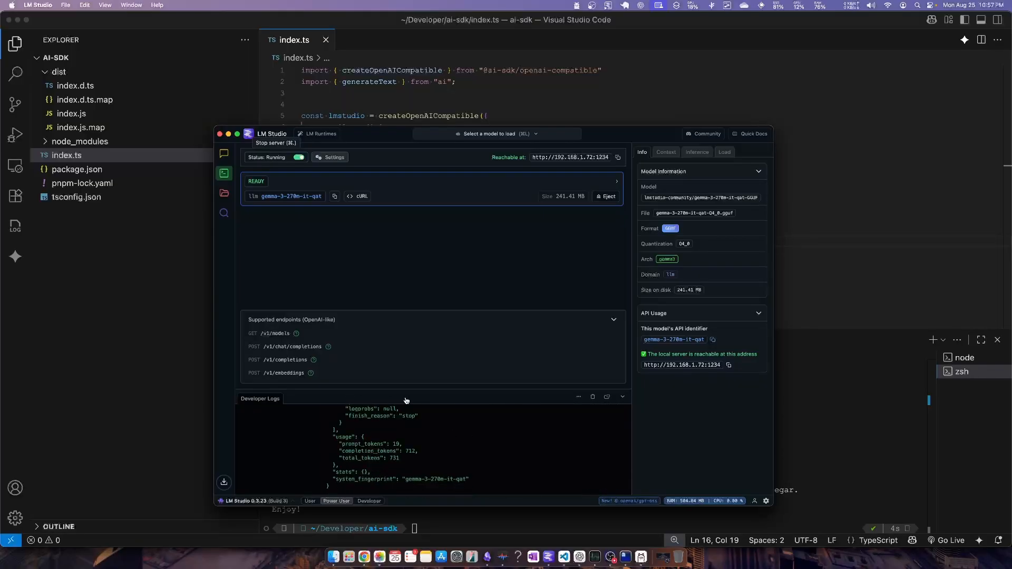
left_click(973, 175)
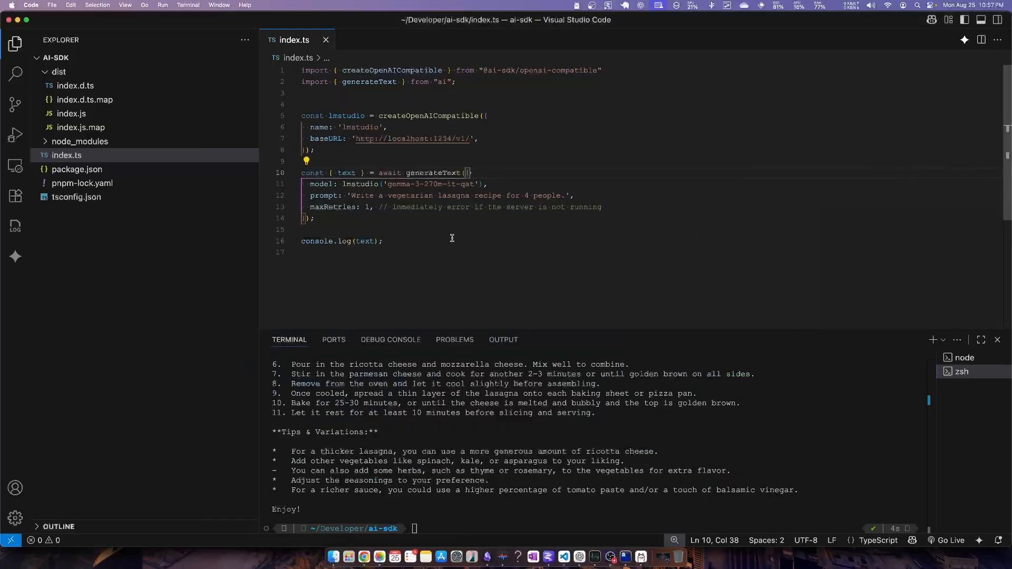
Enlarge the terminal to read through the generated vegetarian lasagna recipe, and minimize the Visual Studio Code window
double_click(570, 329)
scroll(445, 327, "down", 10)
scroll(369, 295, "up", 11)
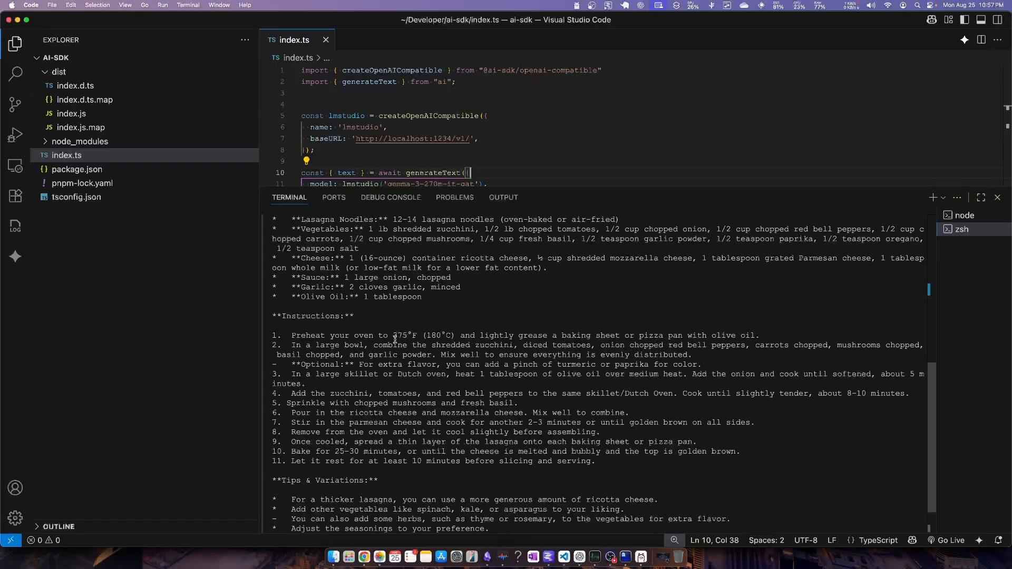
scroll(328, 267, "down", 1)
scroll(327, 268, "up", 3)
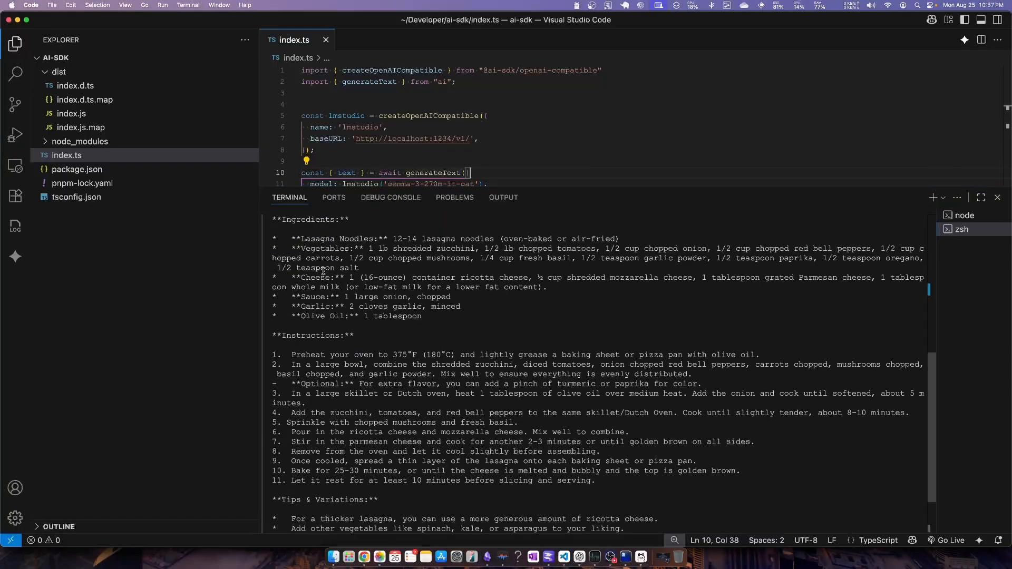
scroll(334, 276, "up", 2)
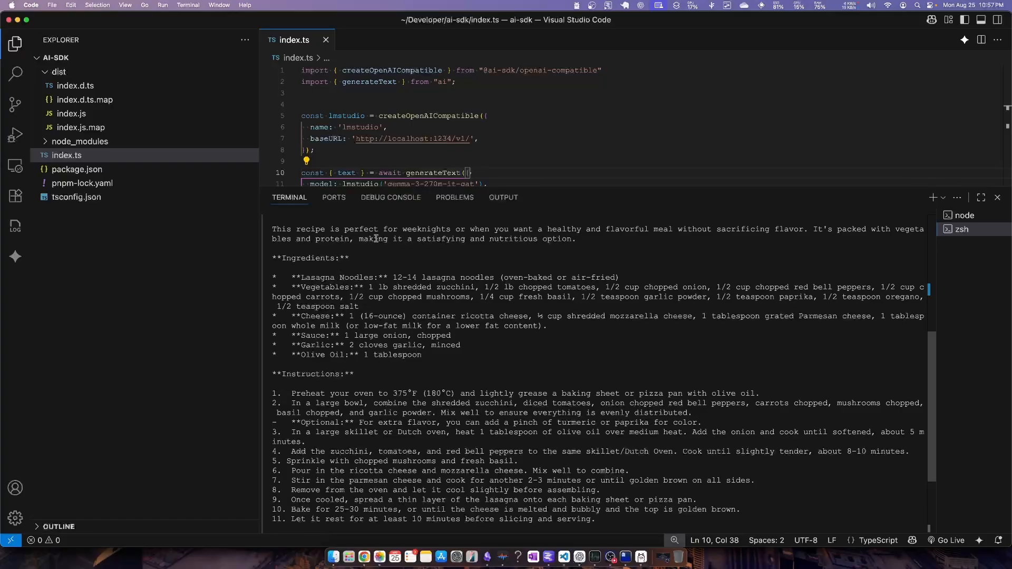
scroll(569, 129, "down", 2)
scroll(364, 276, "down", 4)
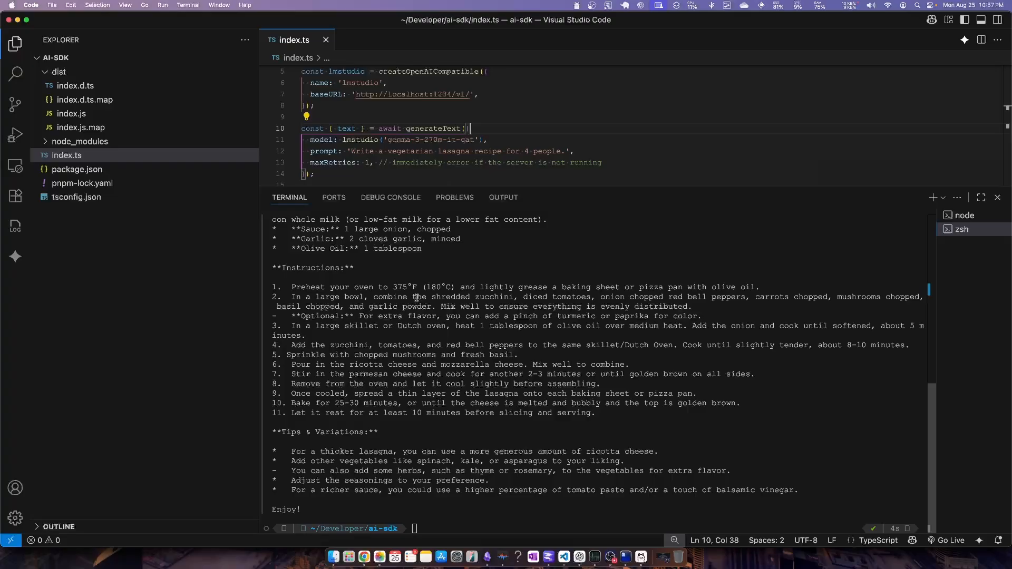
left_click(17, 21)
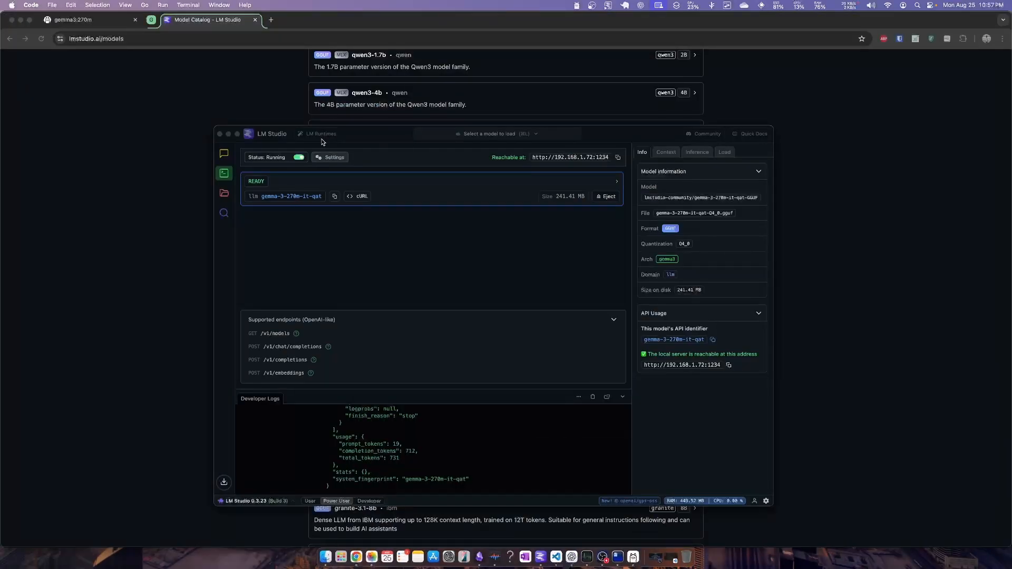